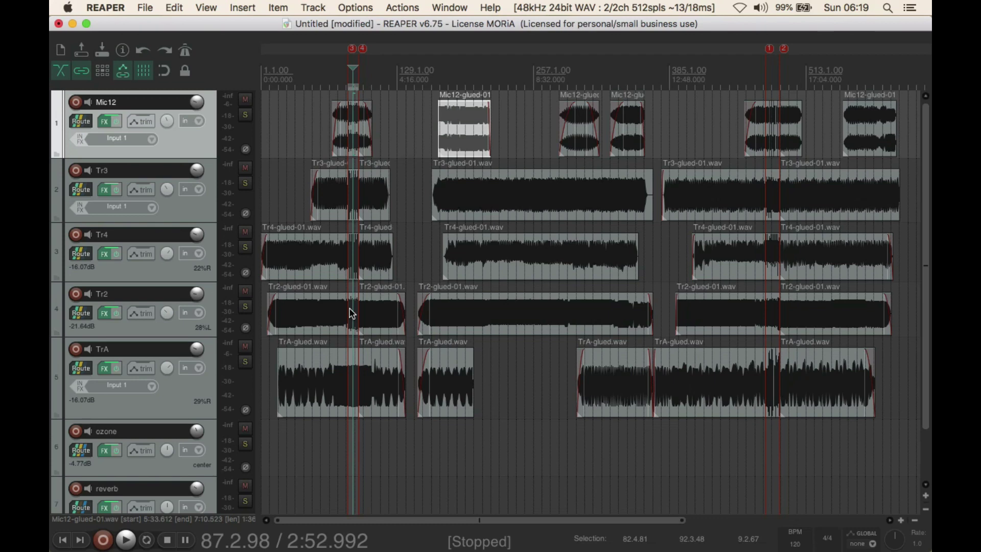
Zoom into the marker 3–4 section and select the Mic12, Tr3, Tr4, Tr2 and TrA items near bar 85.
left_click(901, 520)
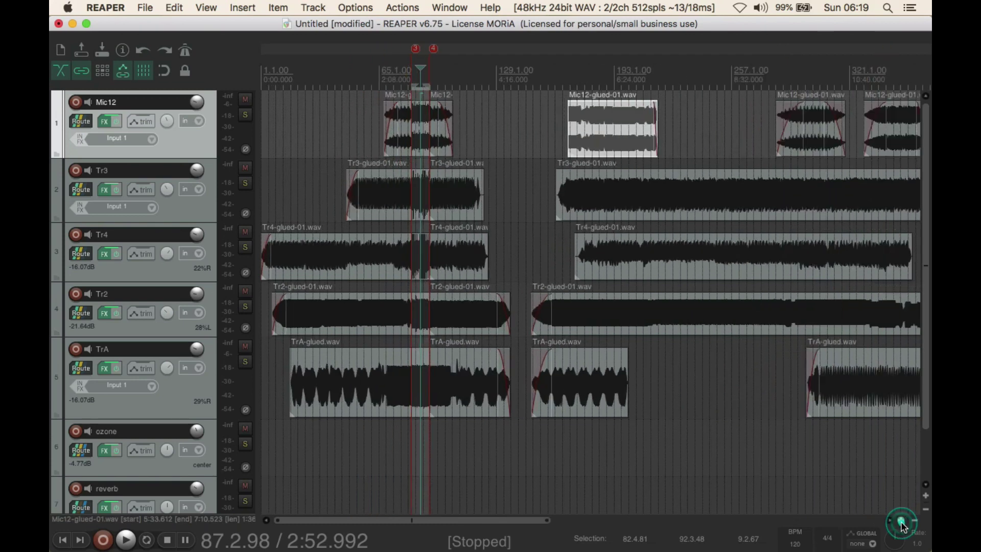
left_click(902, 520)
left_click(902, 521)
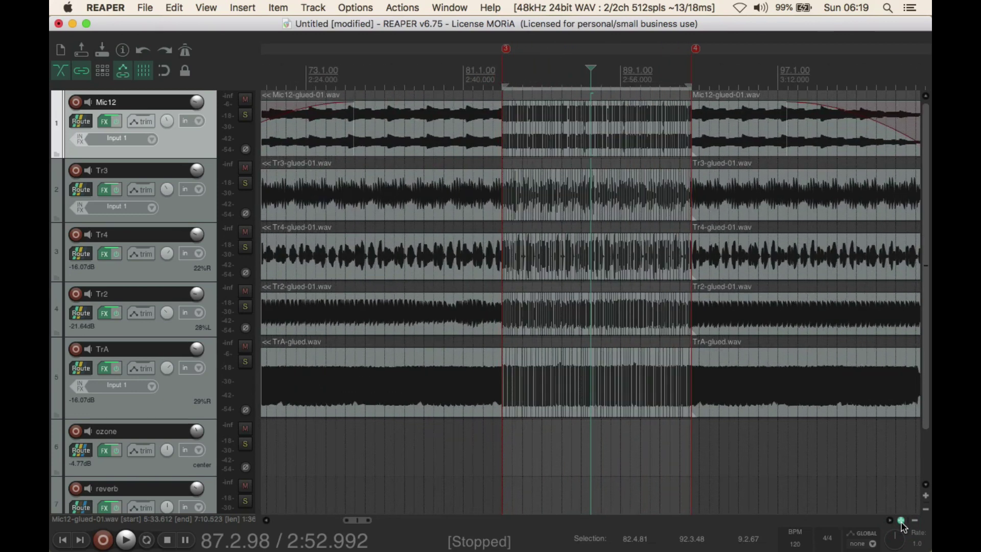
left_click(901, 520)
left_click(902, 520)
left_click(902, 520)
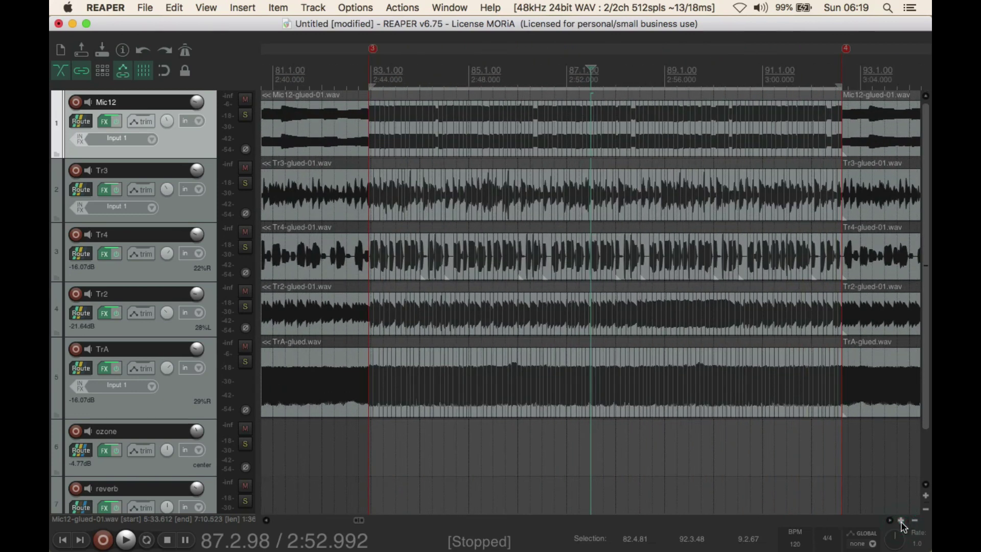
left_click(498, 119)
left_click(493, 186)
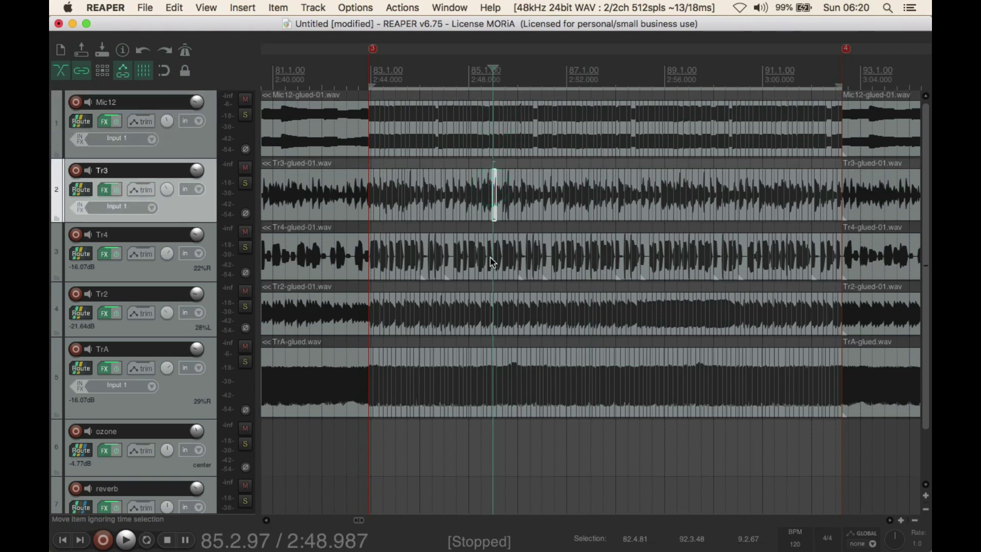
left_click(489, 256)
left_click(488, 317)
left_click(489, 379)
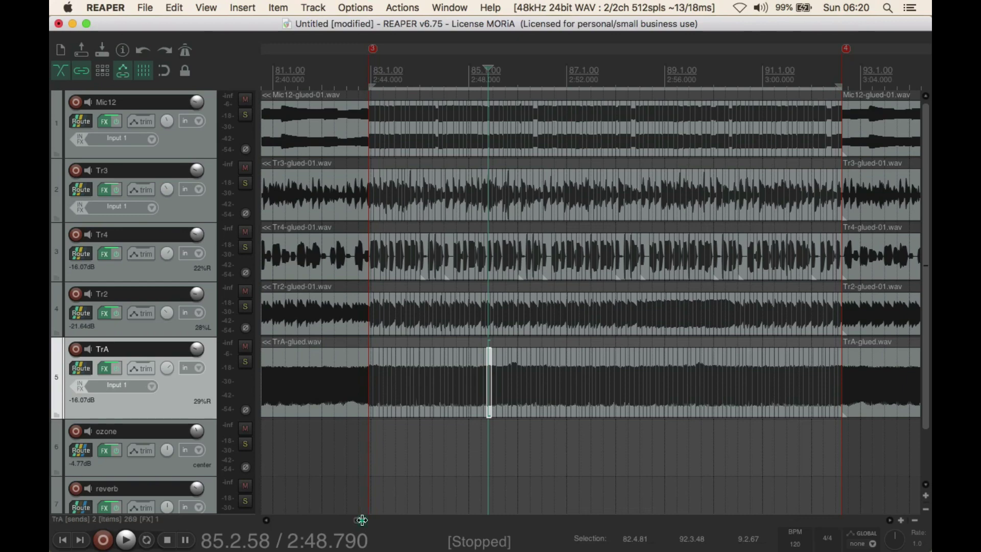
Zoom back out and set a loop range from 180.2.07 to 197.3.14 over the later items.
scroll(361, 519, "down", 10)
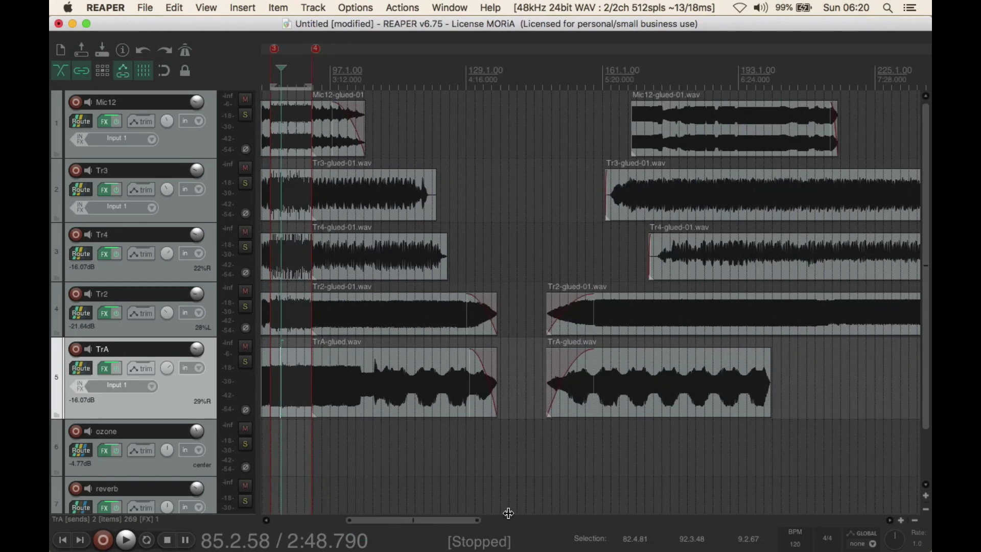
scroll(509, 513, "down", 2)
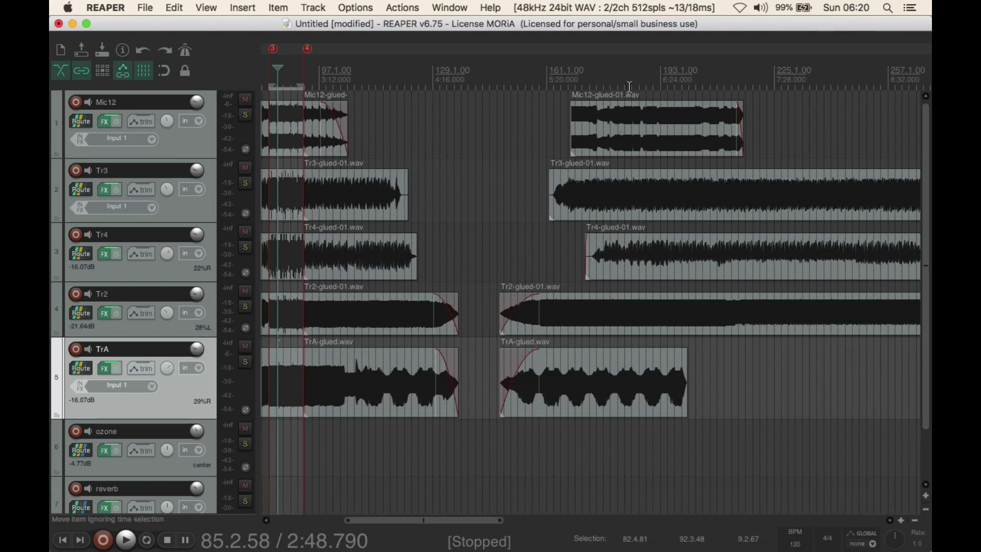
mouse_move(627, 76)
left_mouse_down()
mouse_move(675, 76)
mouse_move(616, 82)
left_mouse_up()
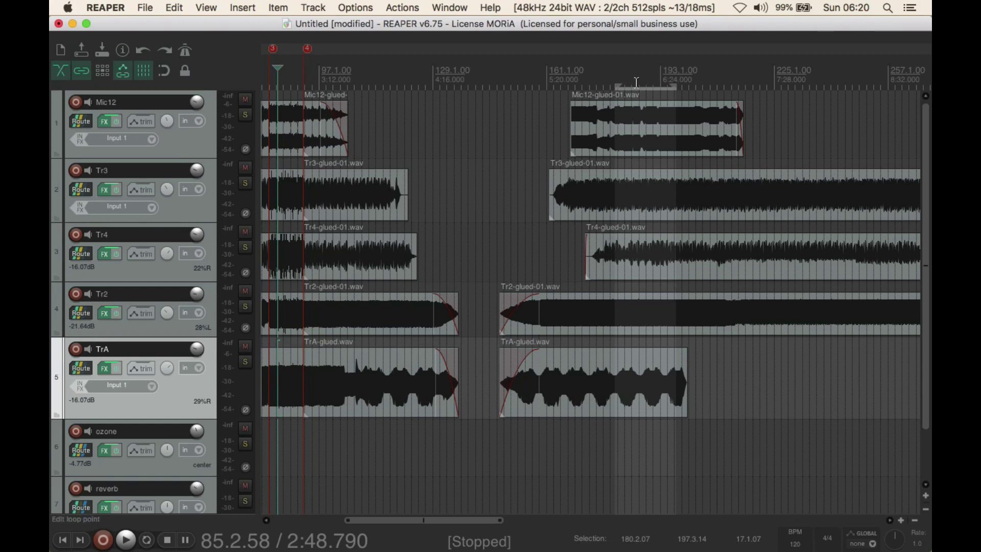
Select the later items on all tracks and add markers 5 and 6 at 180.4.71 and 199.4.76.
left_click(639, 133)
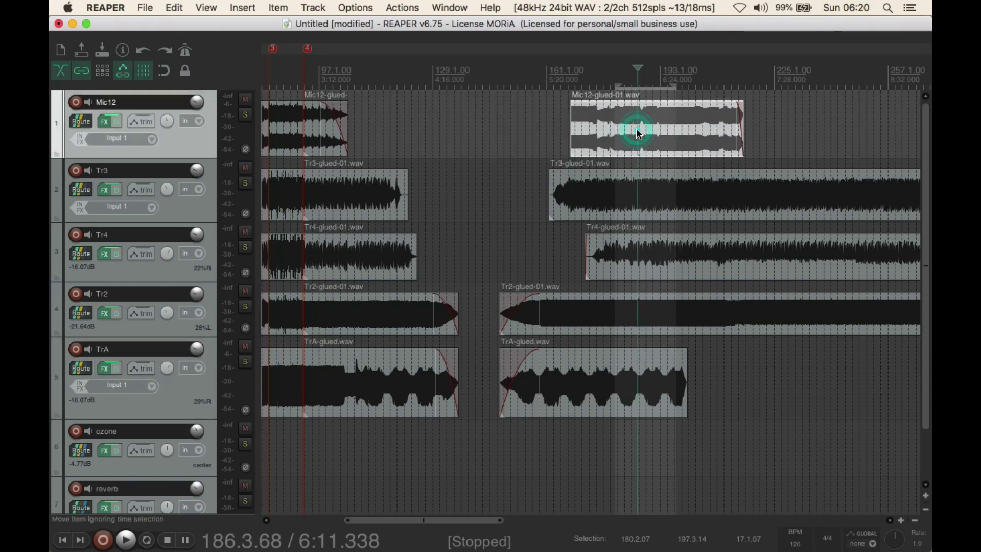
left_click(626, 393, "shift")
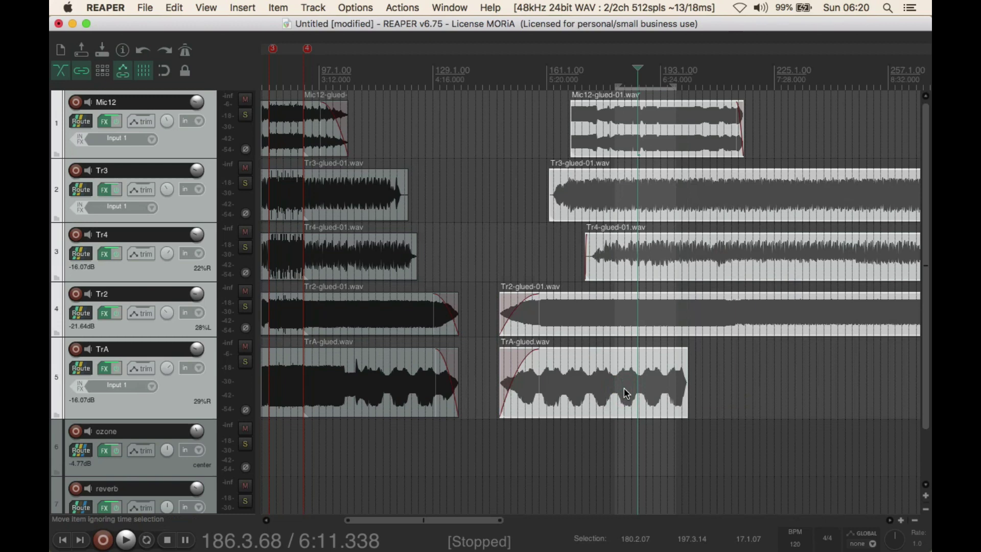
left_click(616, 75)
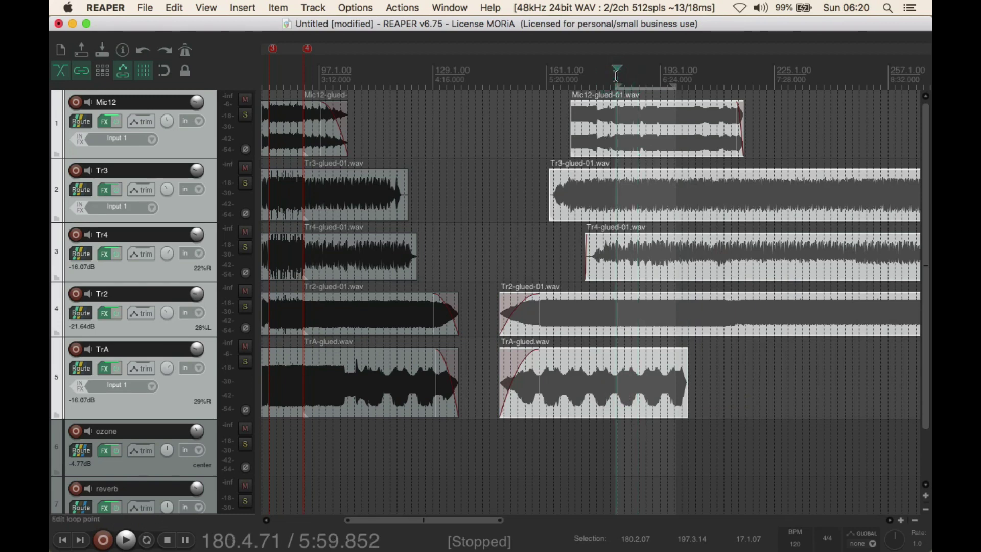
key("m")
left_click(684, 73)
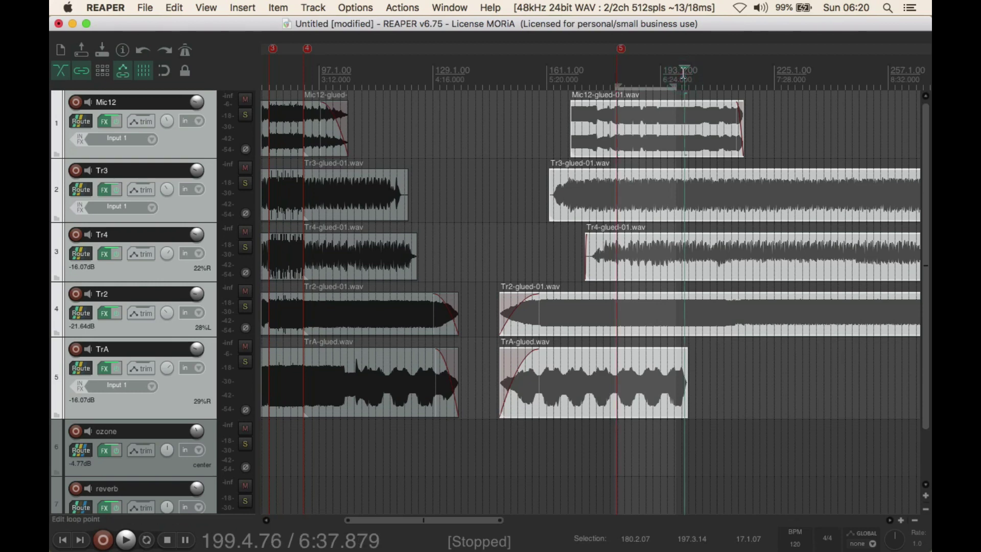
key("m")
Move marker 6 to 198.4.42 and marker 5 to about 181.4, then time-select between them.
key("ctrl+z")
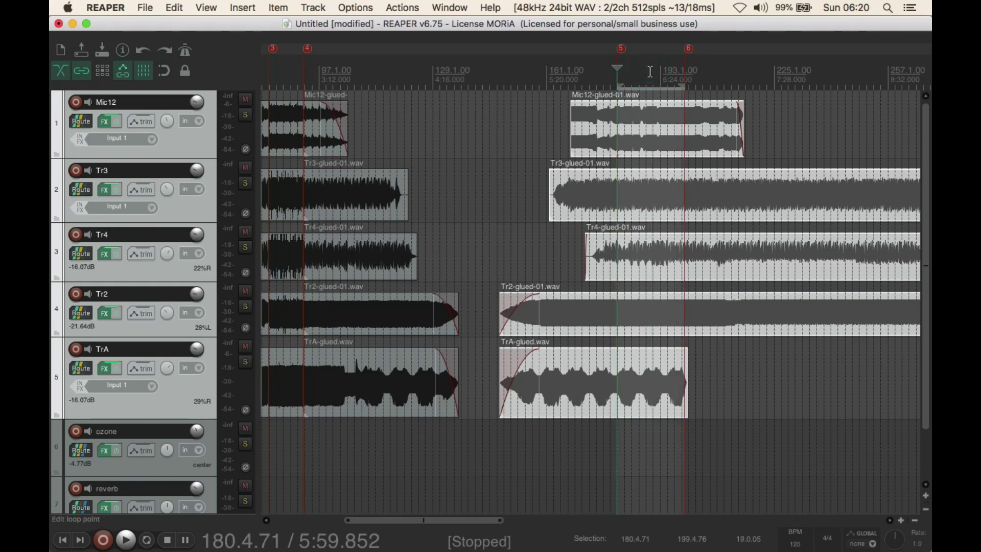
left_click(650, 72)
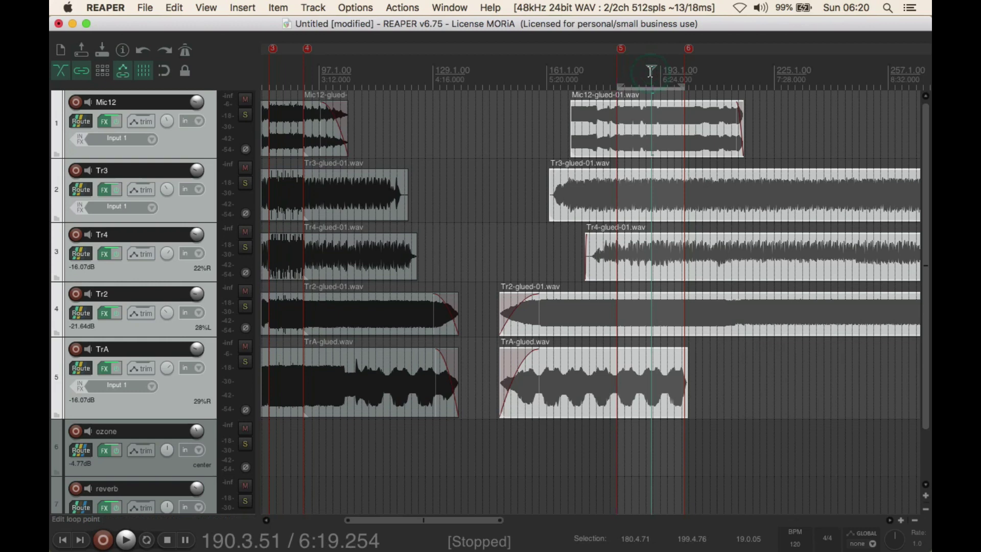
scroll(650, 71, "up", 1)
scroll(650, 72, "up", 5)
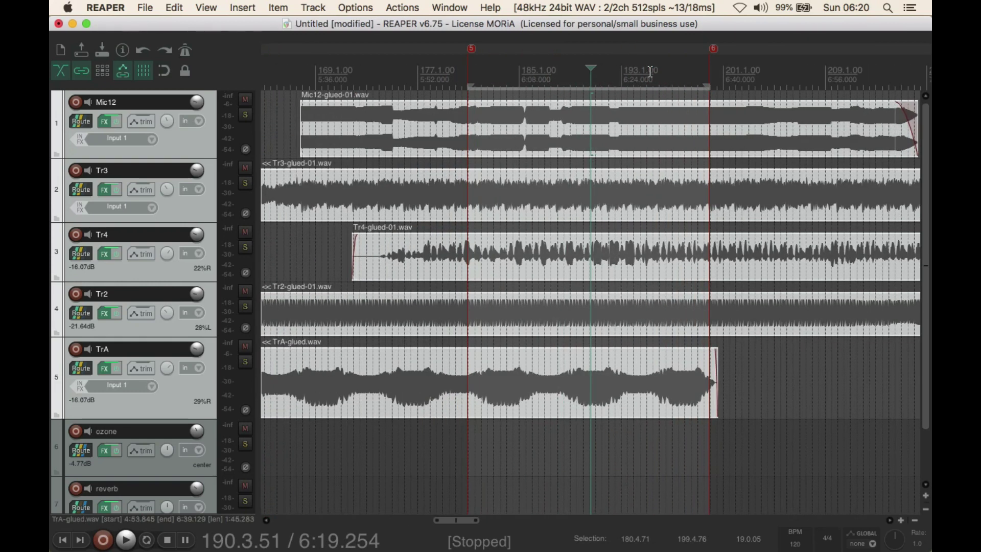
scroll(650, 72, "up", 1)
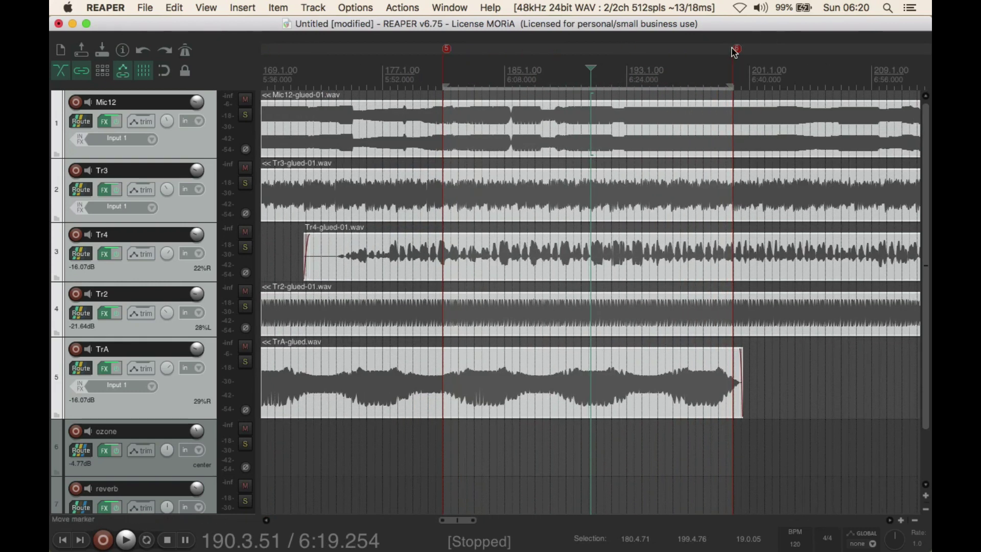
left_click_drag(736, 48, 718, 49)
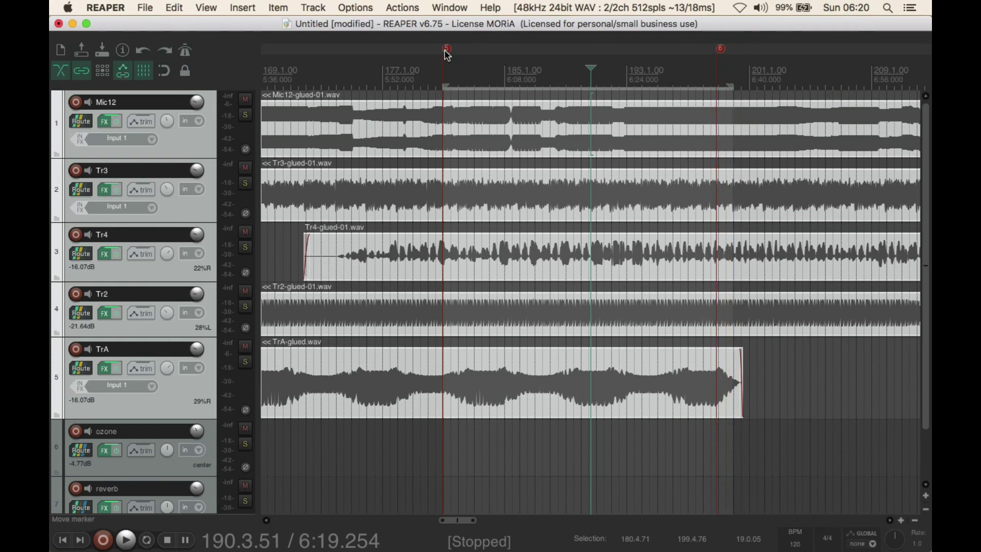
left_click_drag(446, 52, 457, 61)
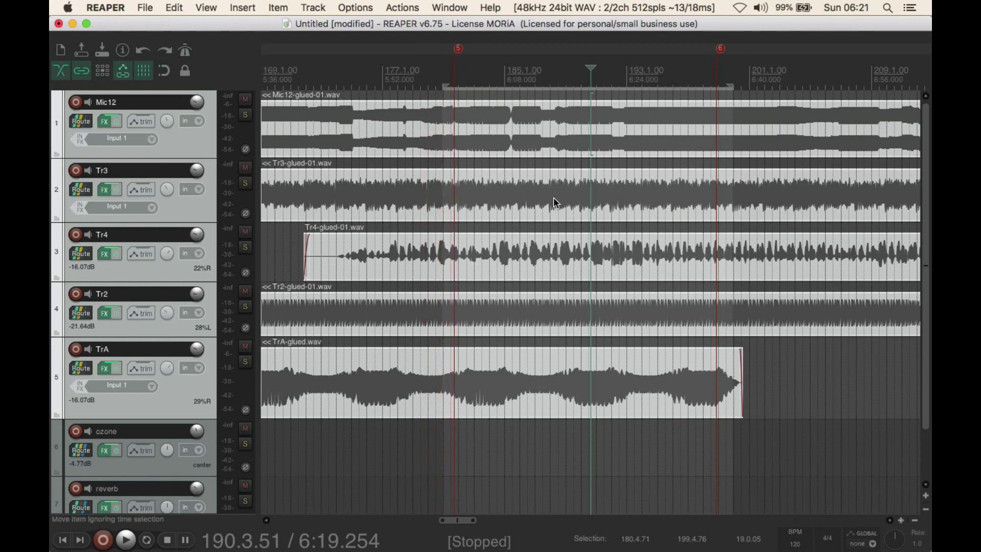
double_click(541, 72)
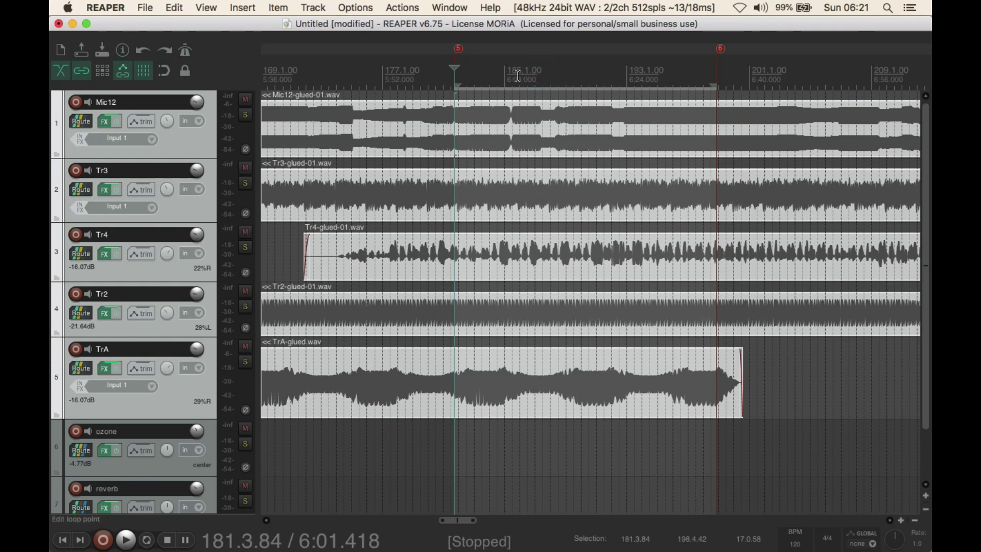
Split the selected items at the edges of the 181.3.84–198.4.42 time selection.
left_click(283, 9)
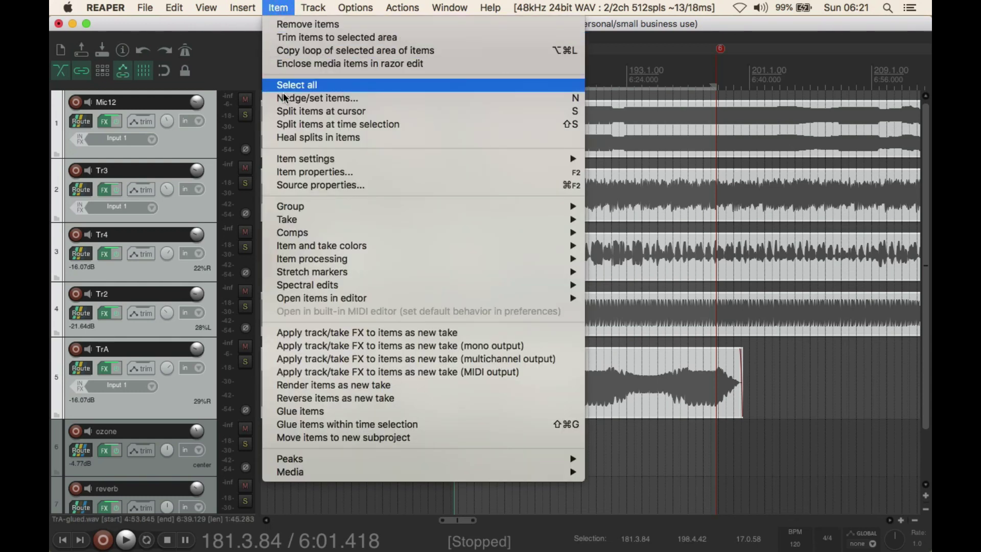
left_click(289, 124)
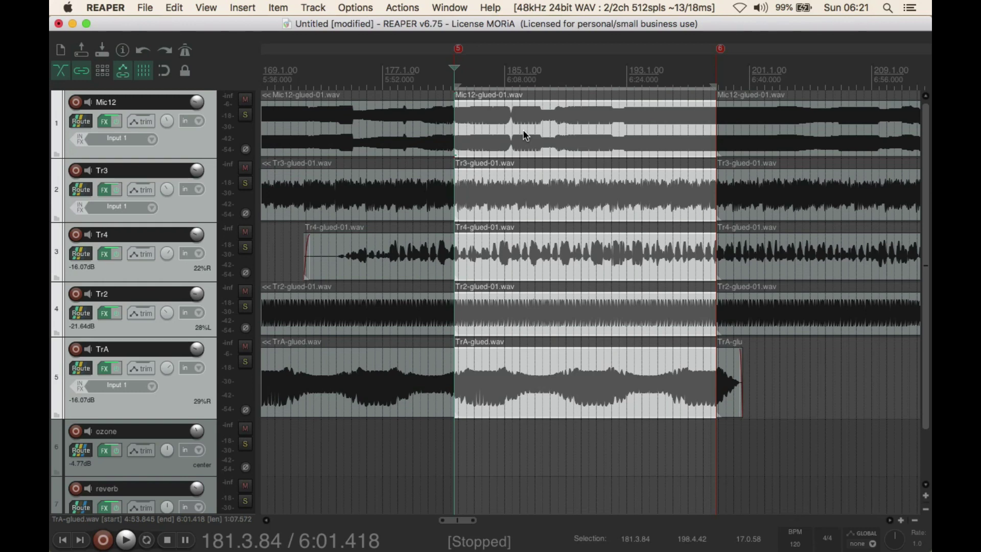
Apply Dynamic split at transients, with gate opening enabled at -15.7 dB, to the middle sections.
key("d")
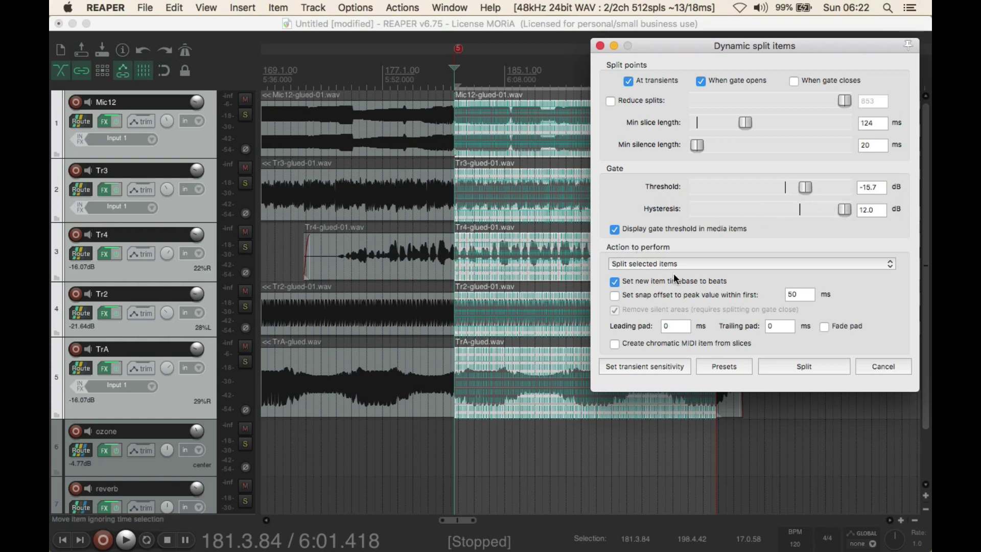
left_click(771, 365)
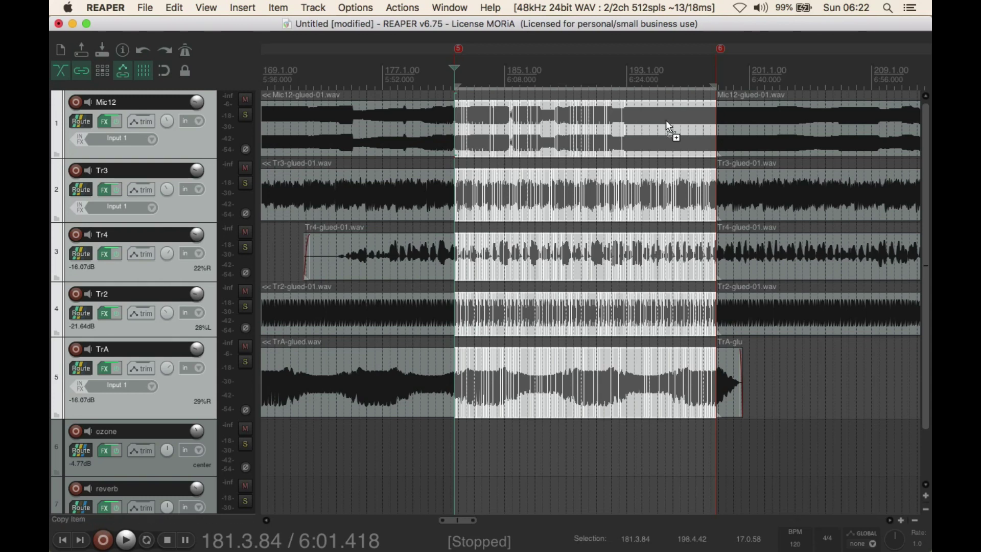
Split the items at the edit position, then run Dynamic split at transients across all five tracks.
key("s")
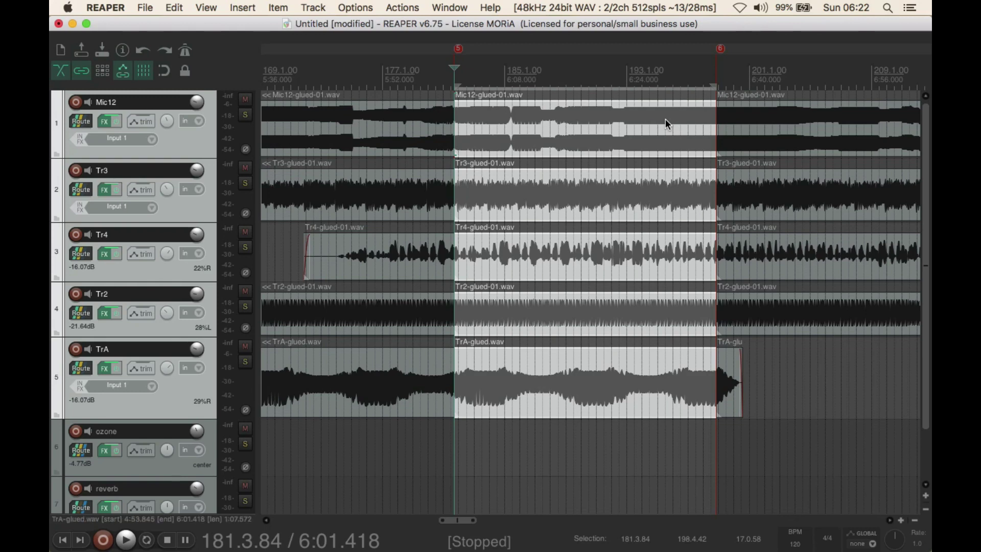
key("d")
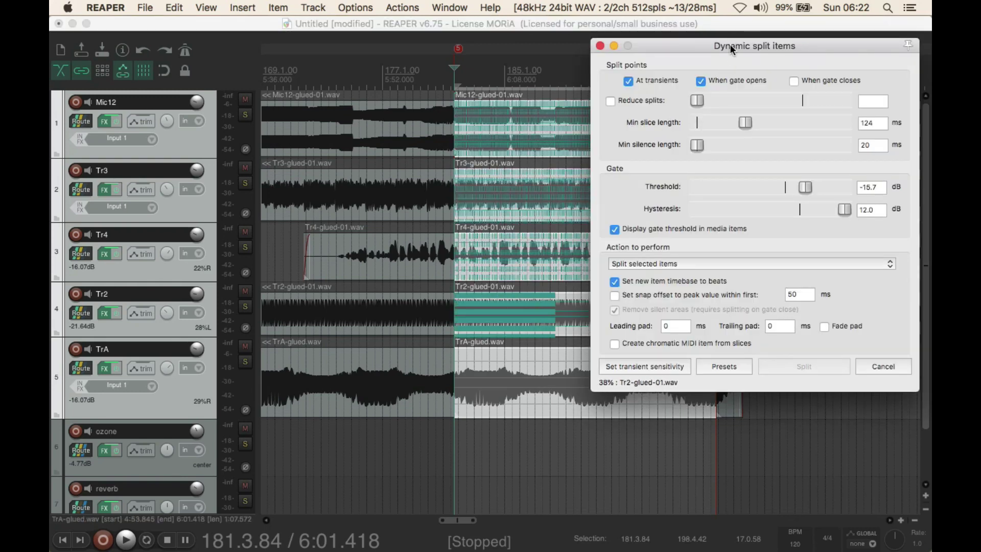
left_click_drag(731, 45, 236, 151)
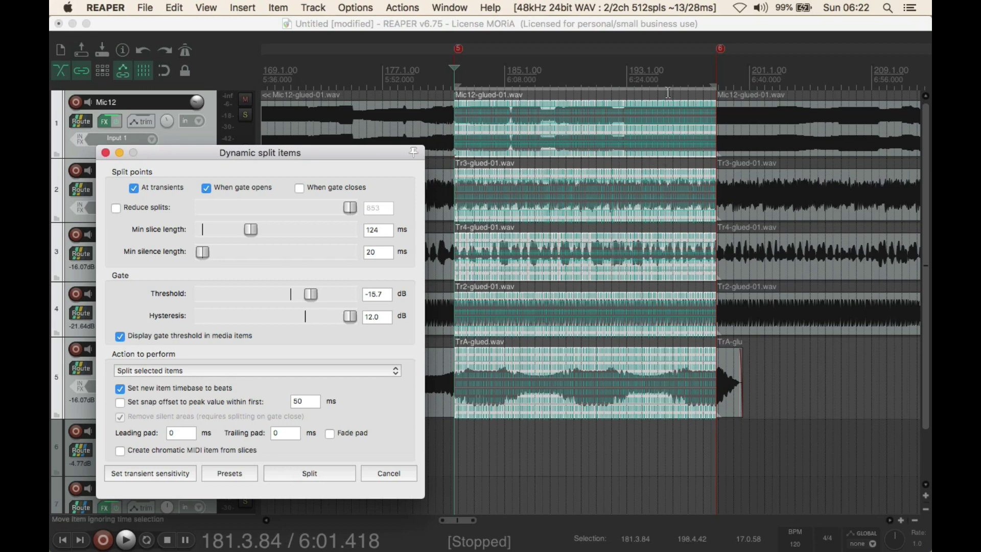
left_click(670, 72)
scroll(668, 73, "up", 8)
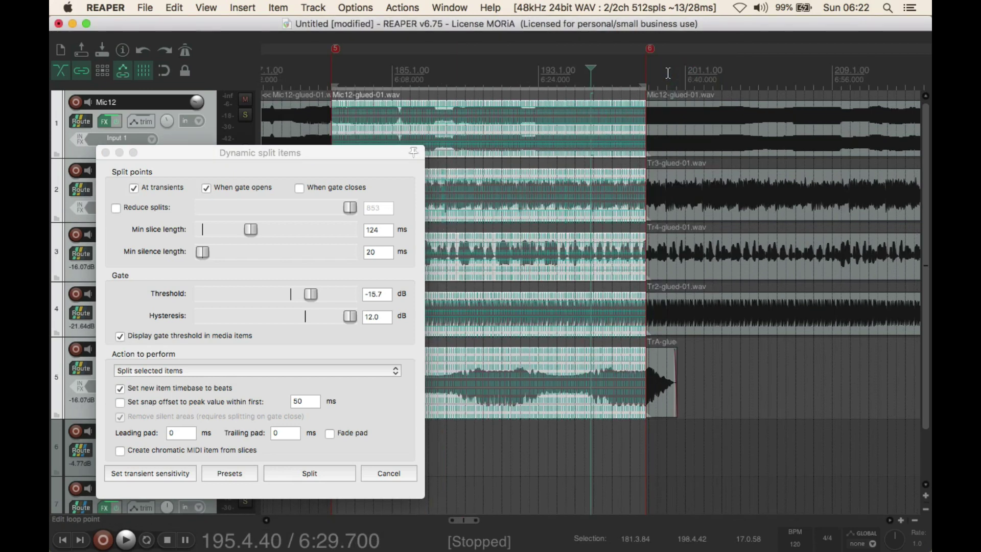
scroll(668, 73, "up", 3)
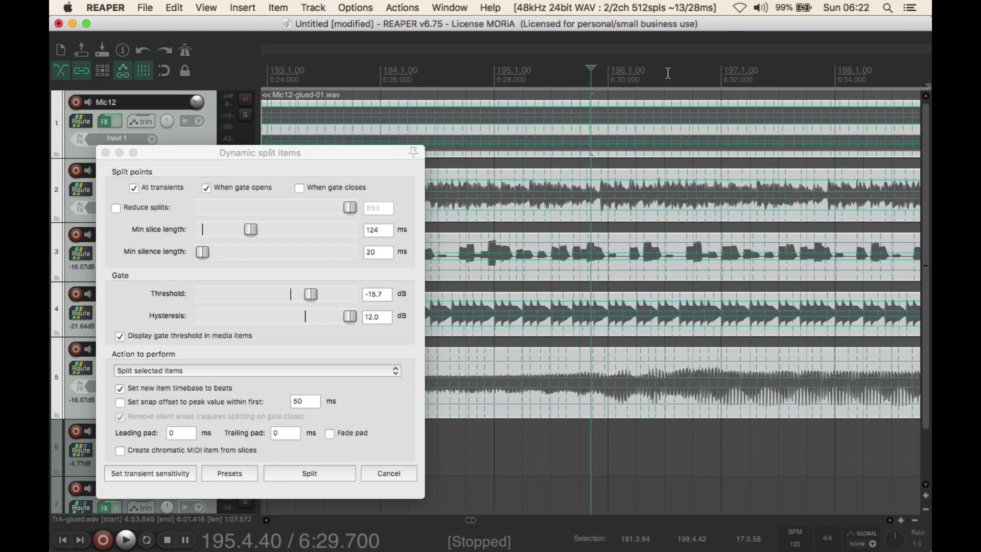
scroll(669, 72, "down", 6)
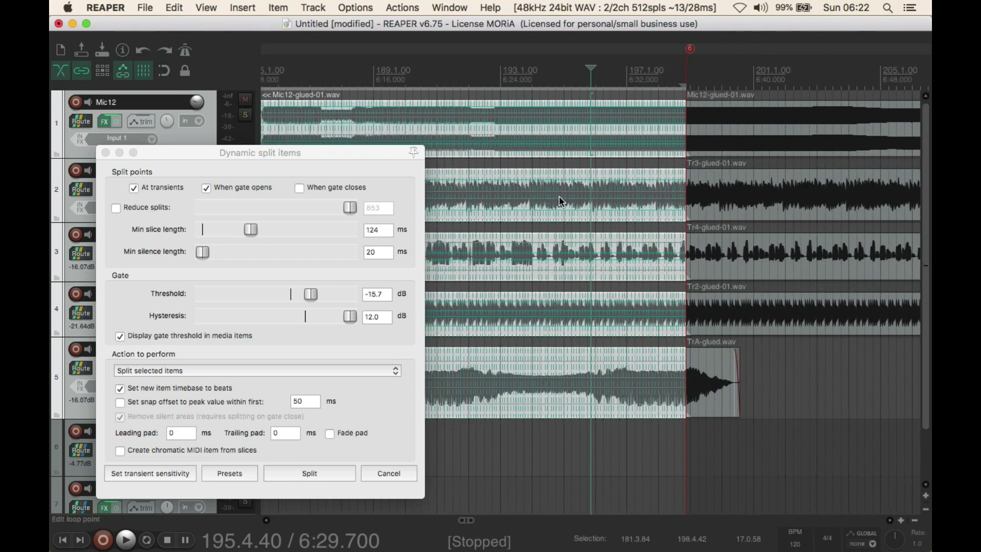
left_click(330, 473)
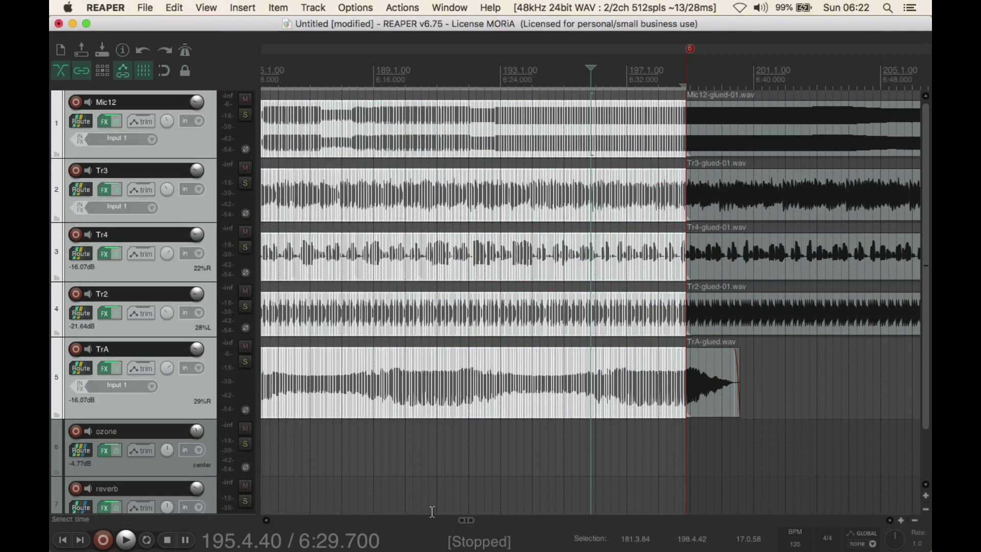
left_click_drag(466, 521, 460, 520)
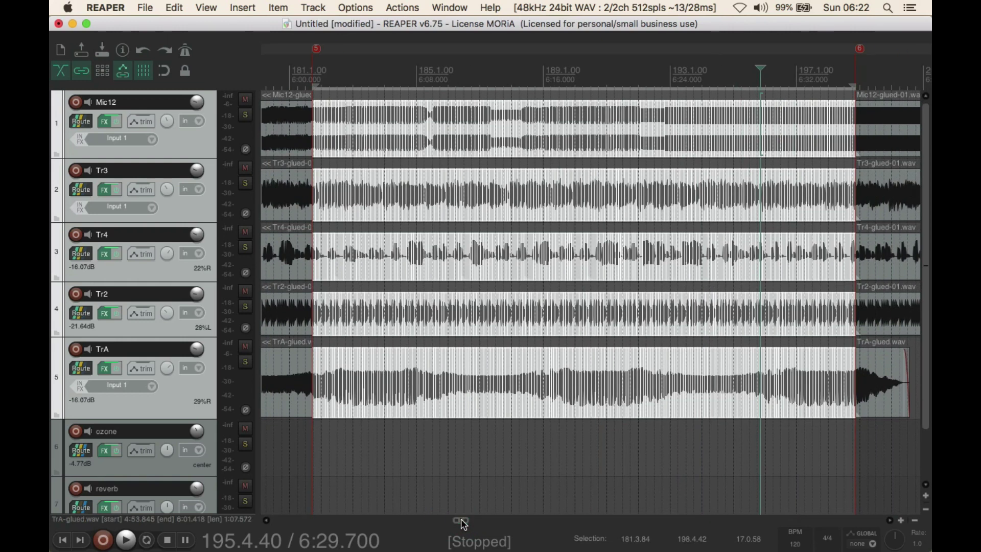
Peak-normalize each of the 858 slices separately to -3.00 dB through Item properties.
left_click(276, 8)
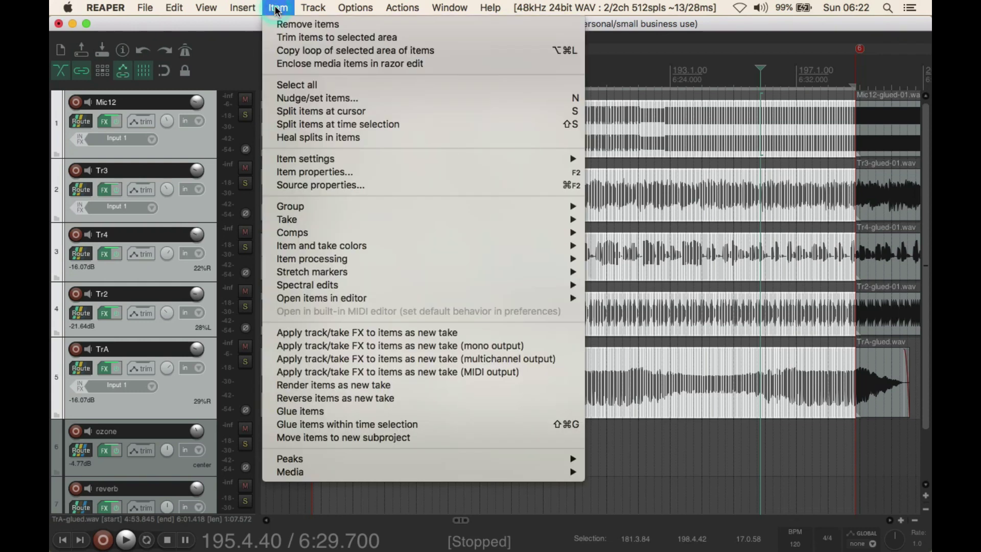
left_click(304, 173)
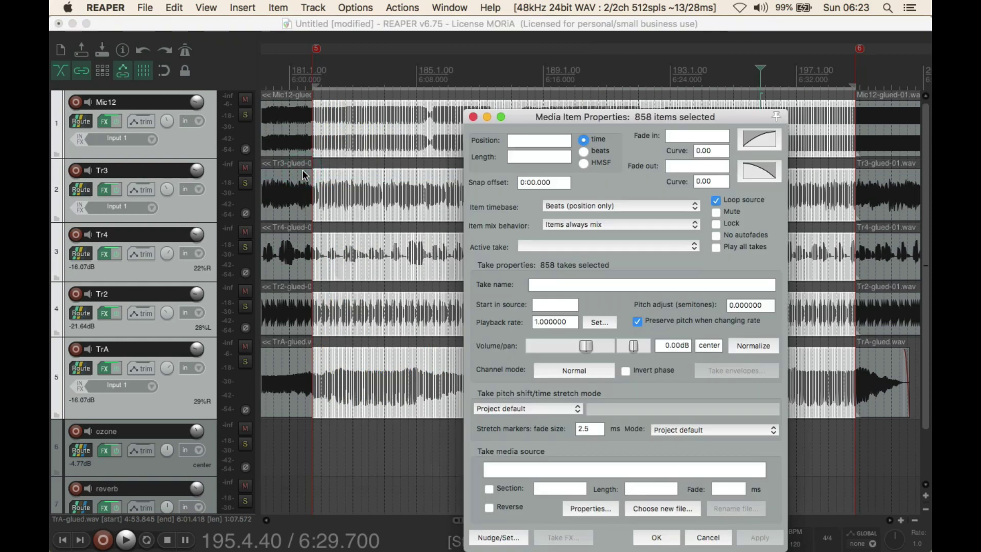
left_click(747, 346)
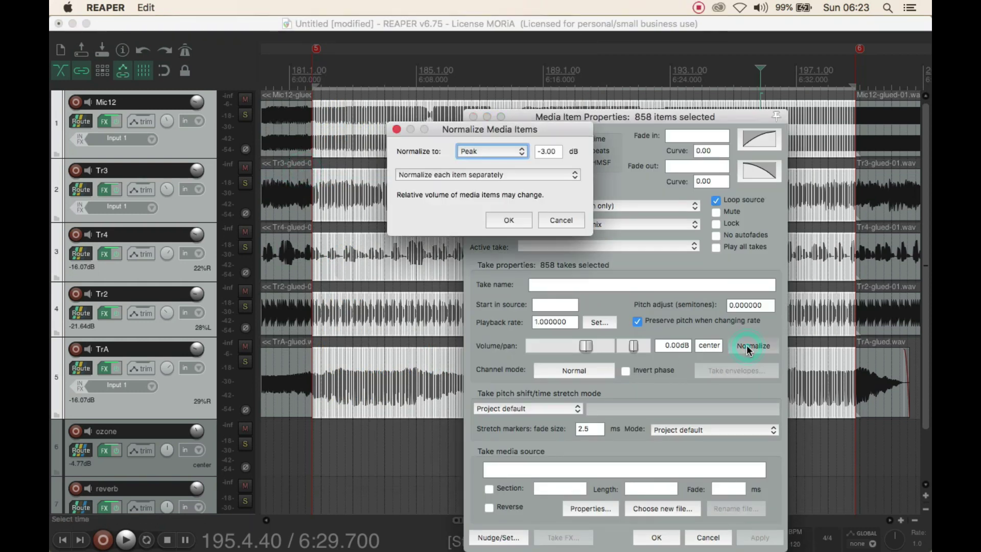
left_click(510, 219)
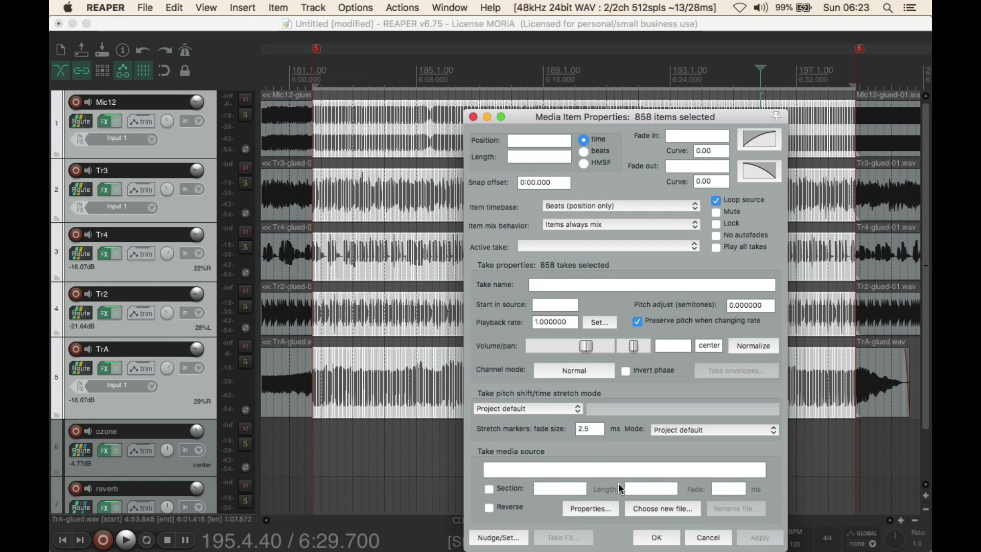
Confirm the item properties and bring up Render to File for the 858 selected items.
left_click(650, 541)
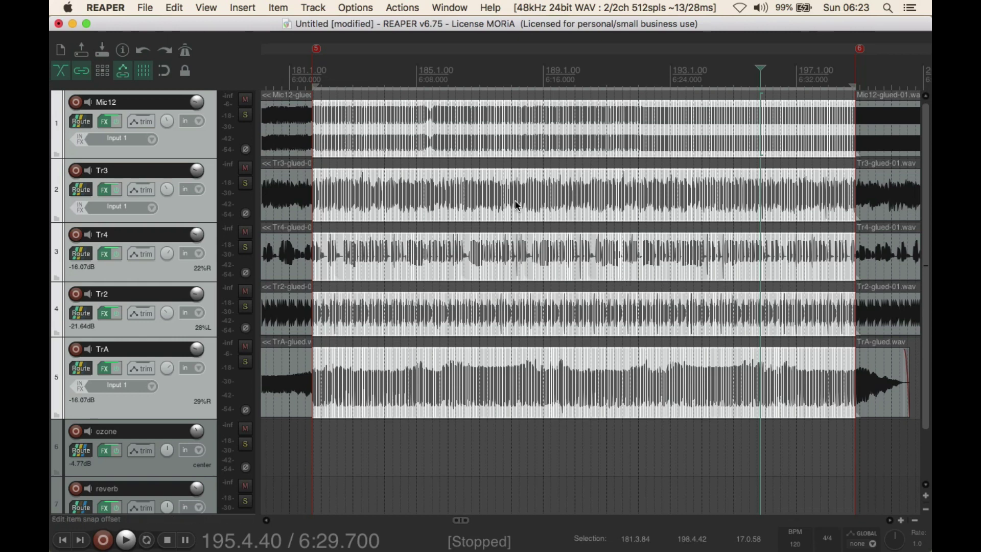
left_click(144, 8)
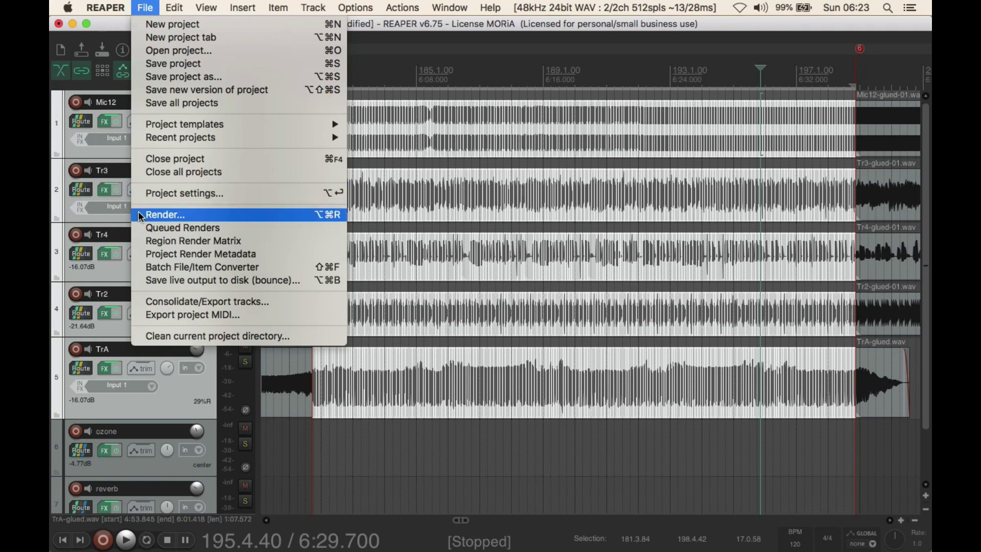
left_click(138, 212)
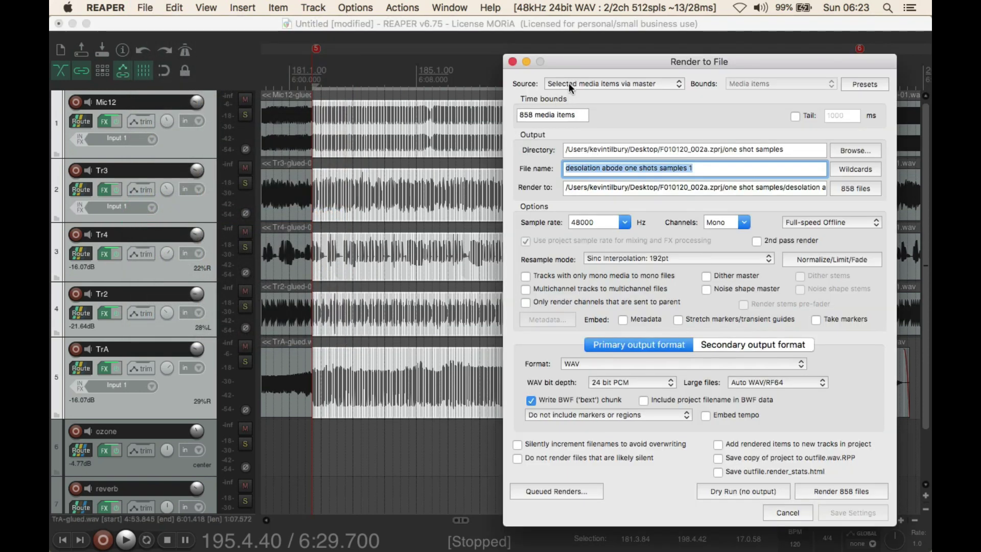
left_click(614, 84)
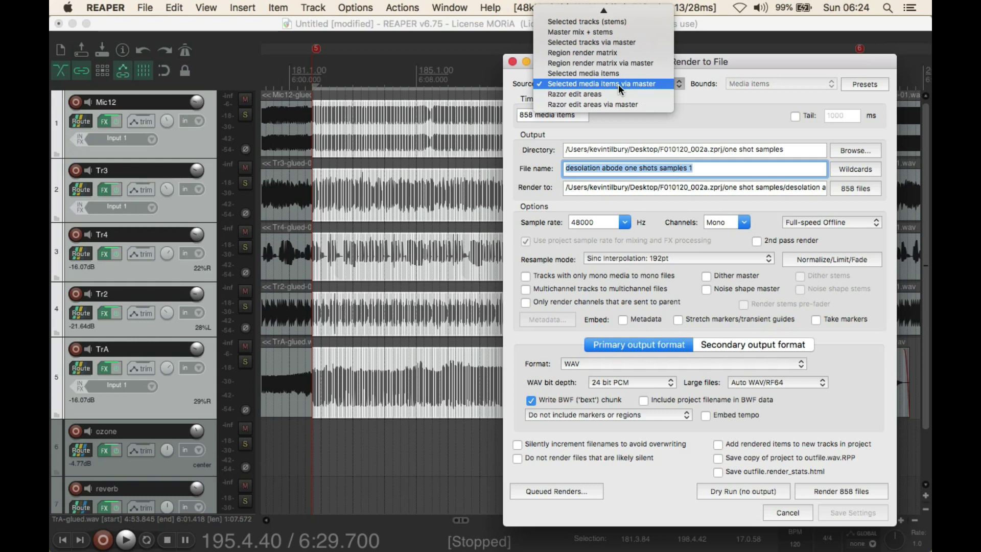
left_click(618, 84)
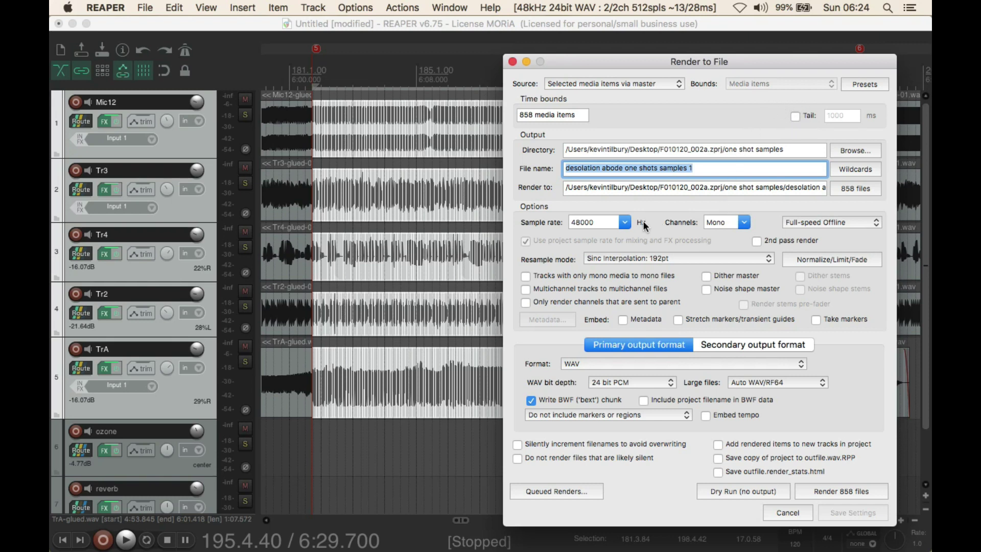
left_click(744, 223)
left_click(725, 233)
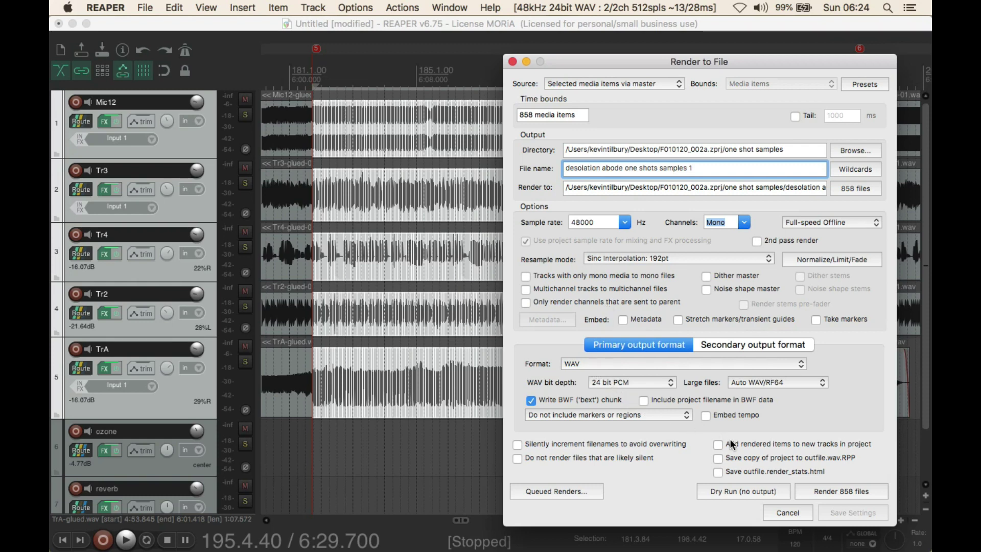
Create an '800 one shots' folder inside 'one shot samples' and set it as render directory.
left_click(839, 151)
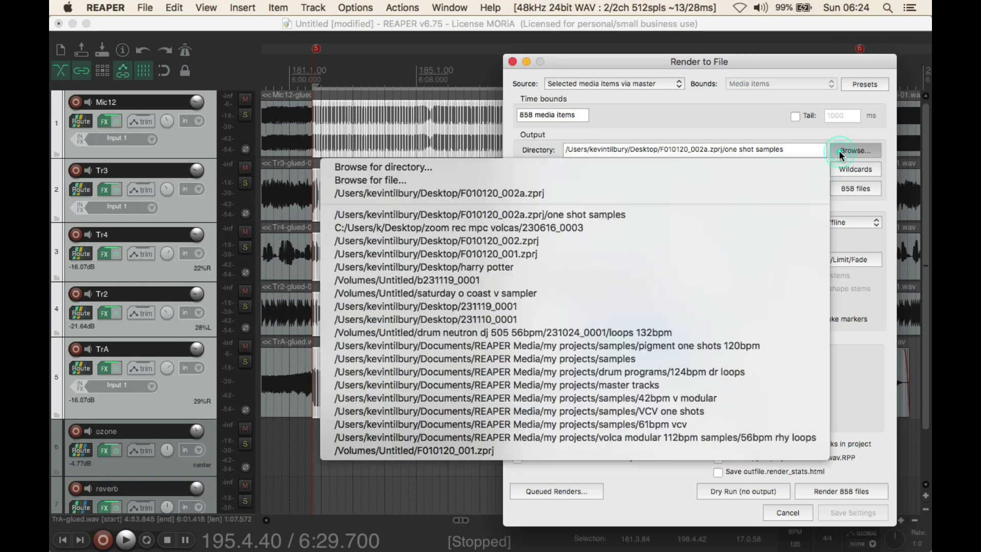
left_click(727, 166)
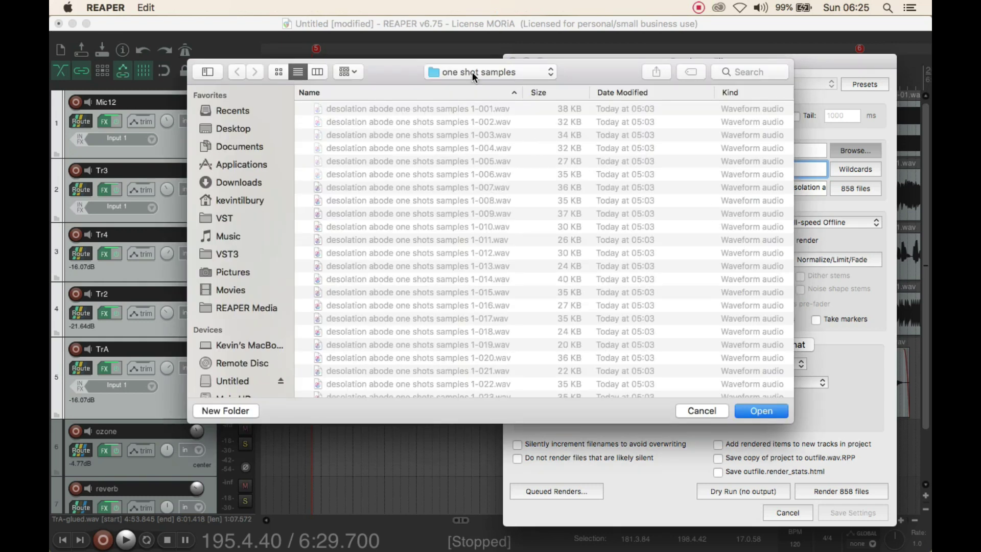
left_click(247, 409)
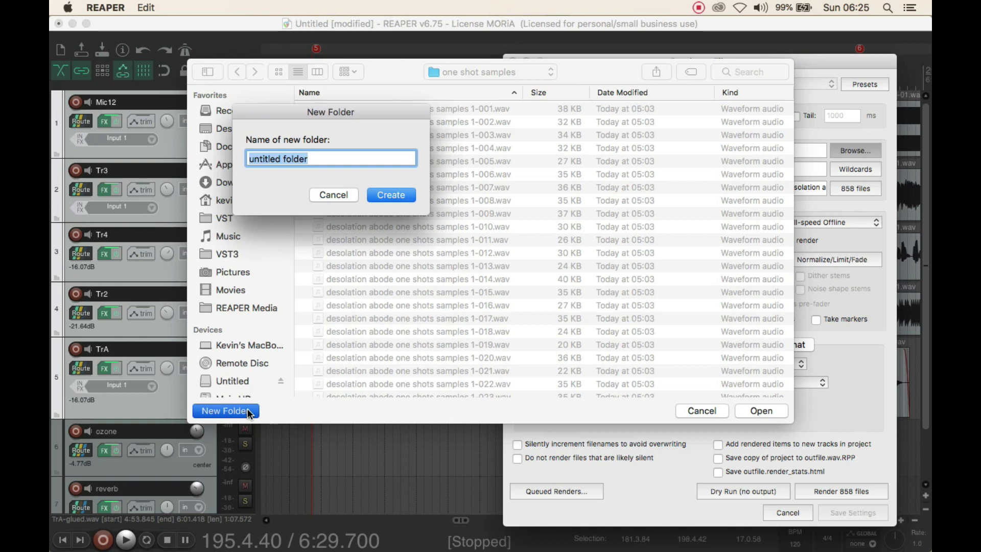
type("800")
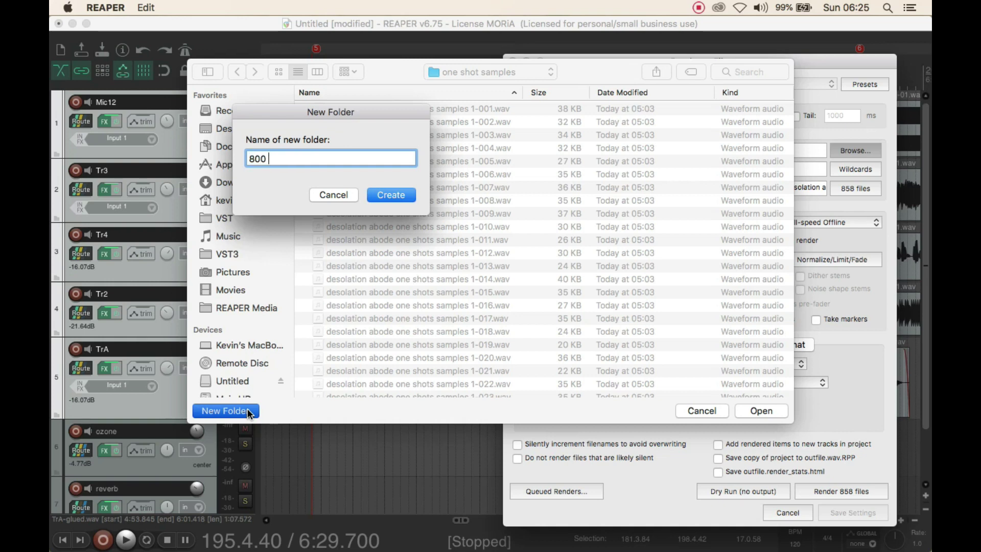
type(" one h")
key("BackSpace")
type("shots")
left_click(376, 194)
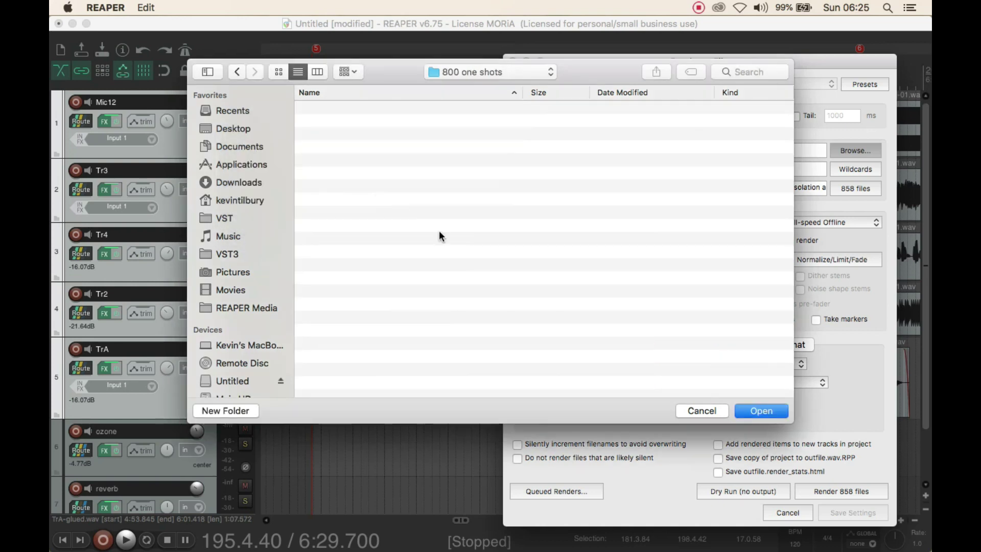
left_click(752, 411)
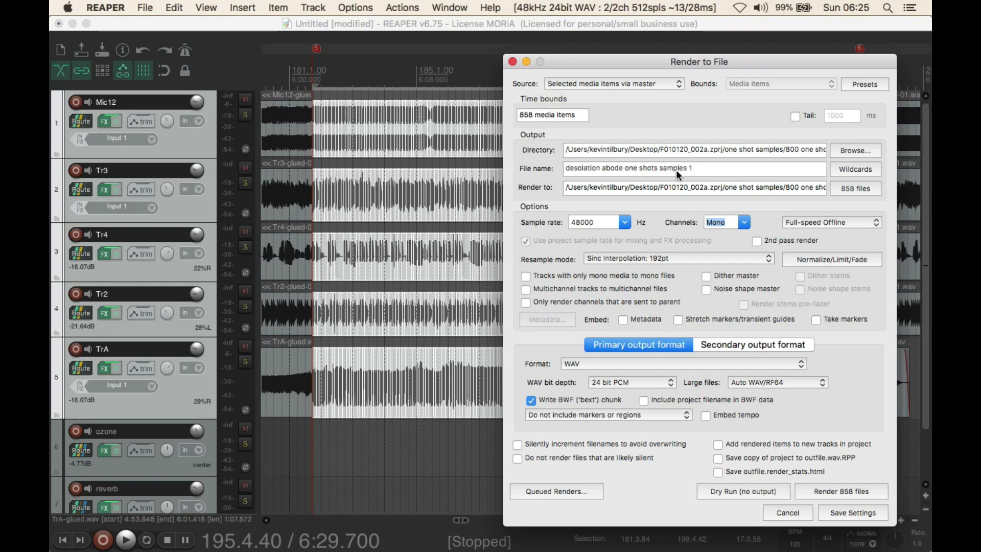
Change the render file name ending from 'samples 1' to 'samples 3'.
left_click(695, 167)
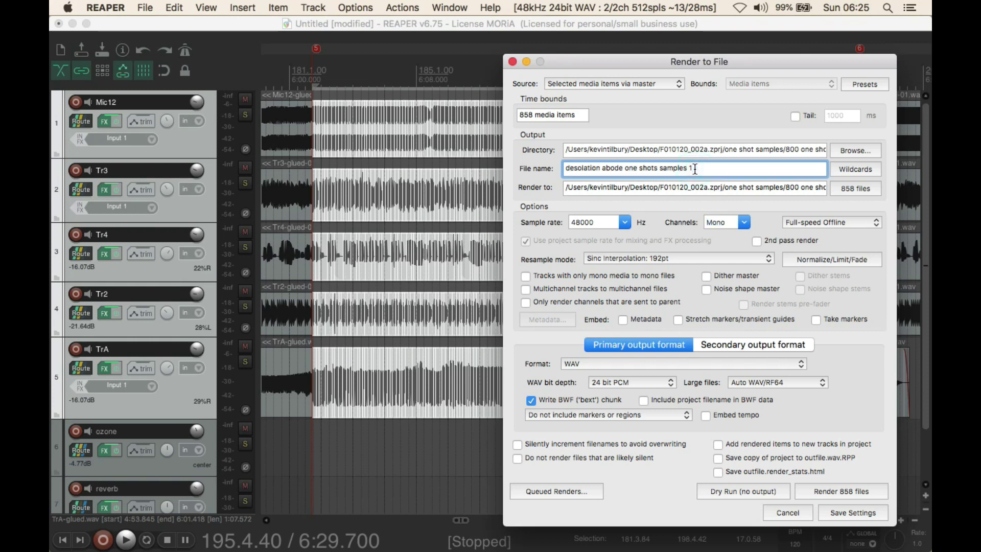
key("BackSpace")
type("2")
key("BackSpace")
type("3")
left_click(817, 491)
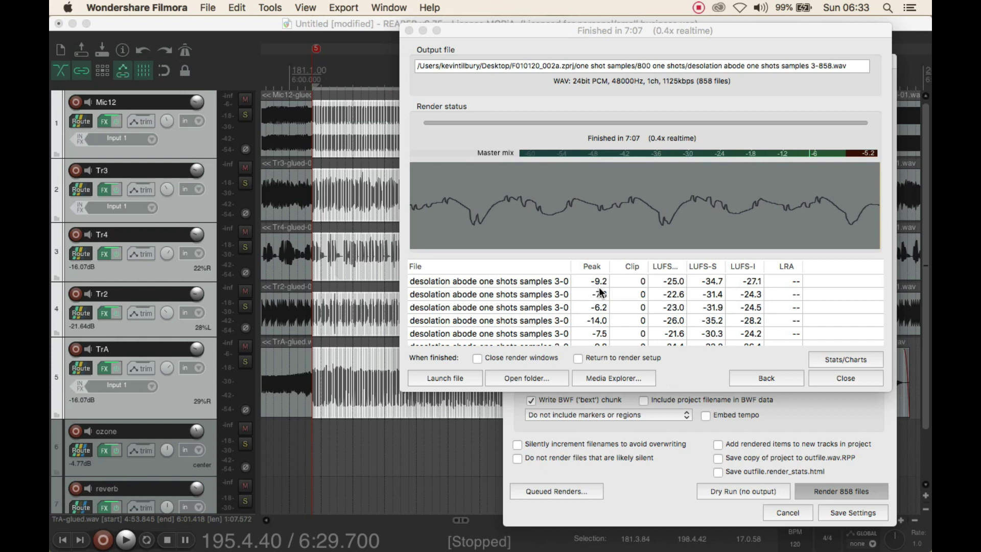
scroll(600, 302, "down", 5)
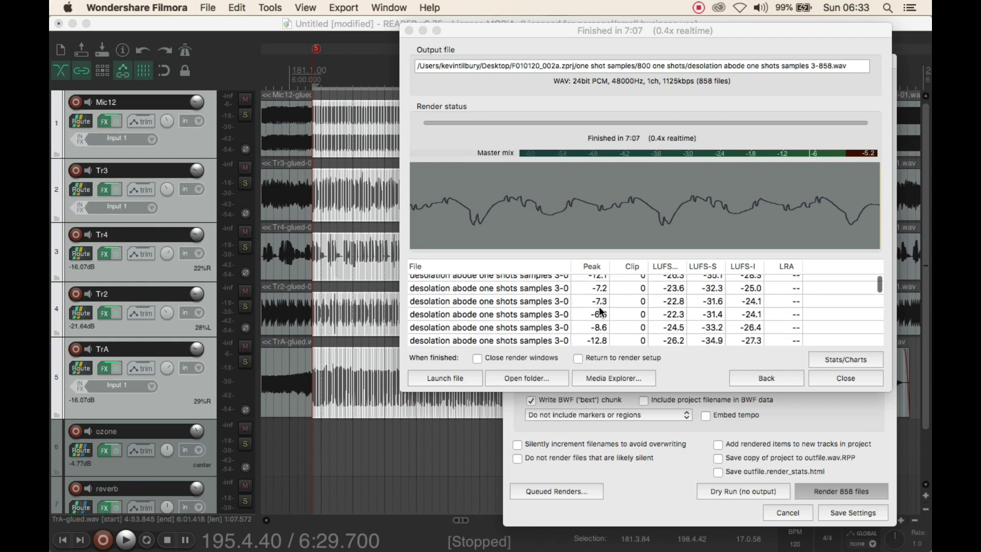
scroll(600, 309, "down", 8)
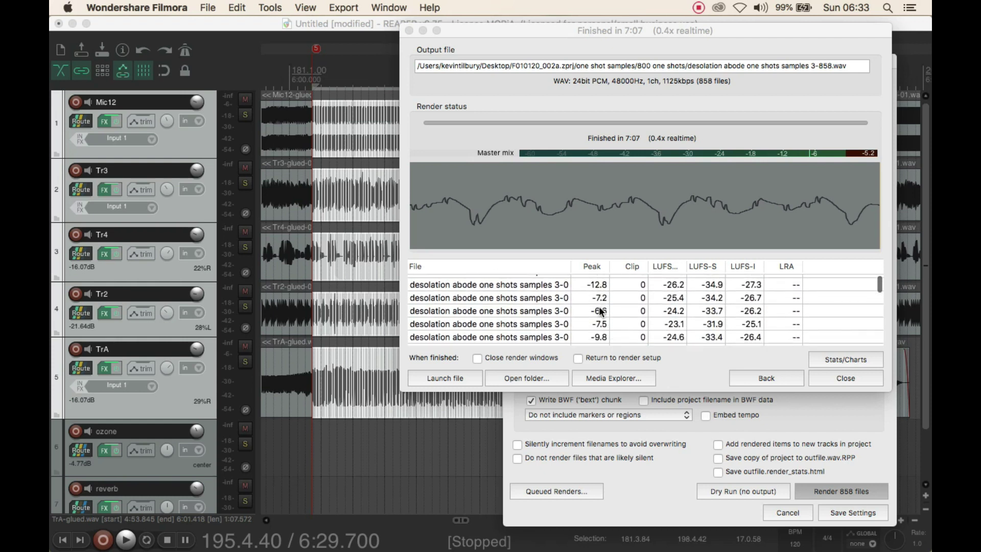
scroll(601, 310, "down", 6)
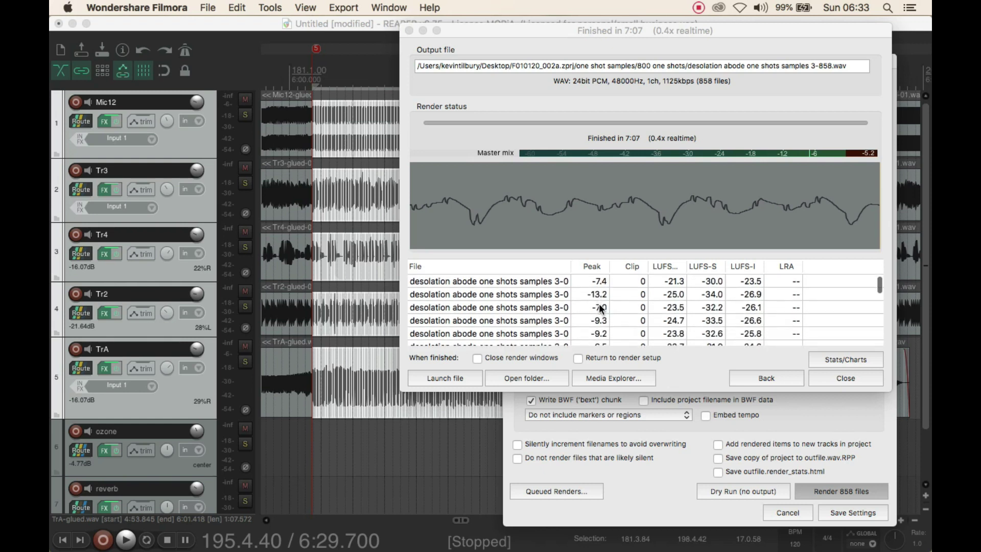
scroll(583, 320, "down", 6)
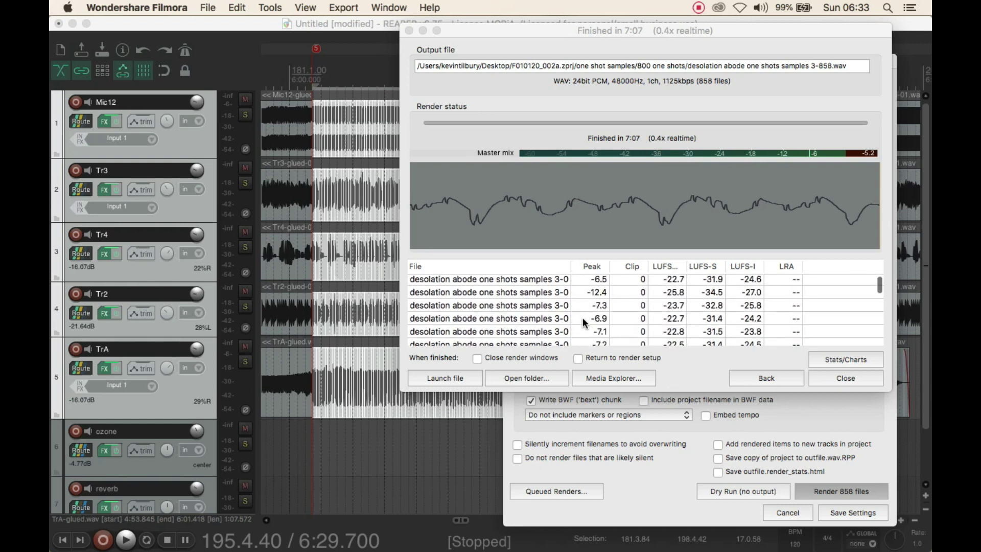
scroll(583, 318, "down", 6)
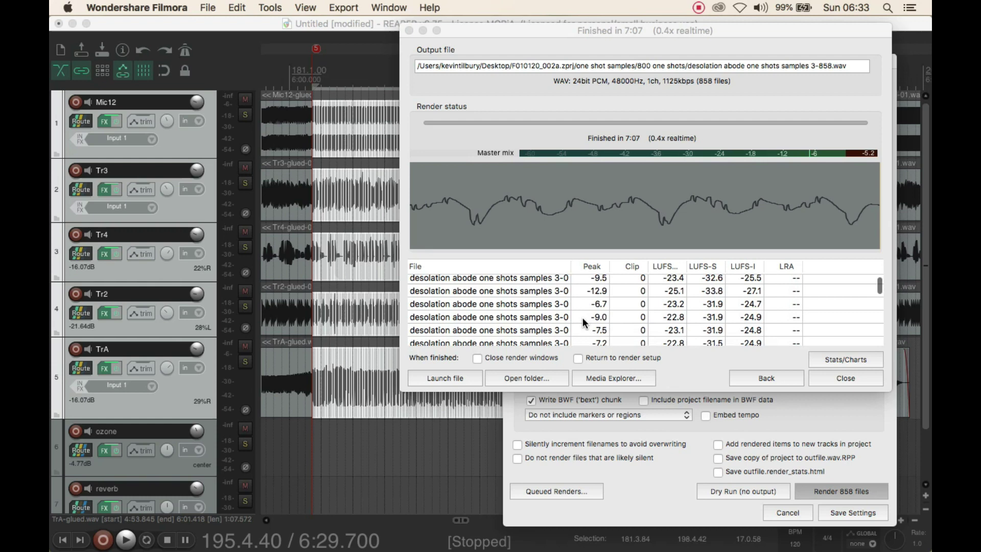
scroll(582, 317, "down", 3)
scroll(582, 317, "down", 6)
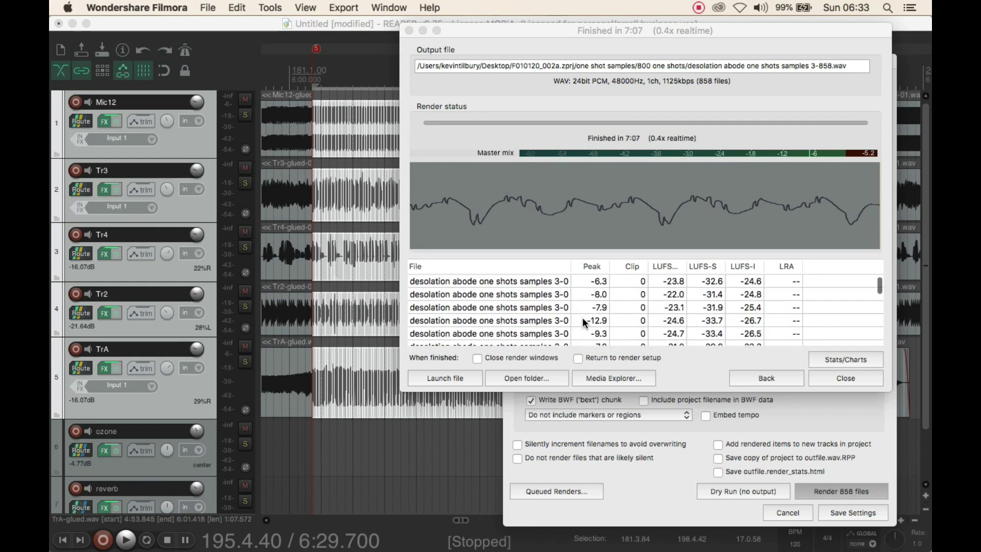
scroll(582, 317, "down", 6)
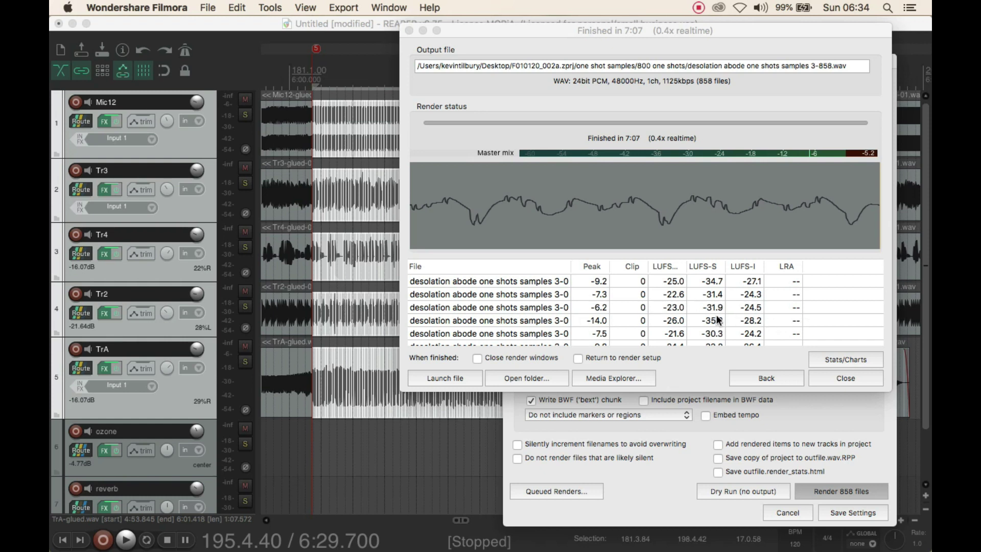
Close the finished render windows and bring up an enlarged Finder window.
left_click(827, 380)
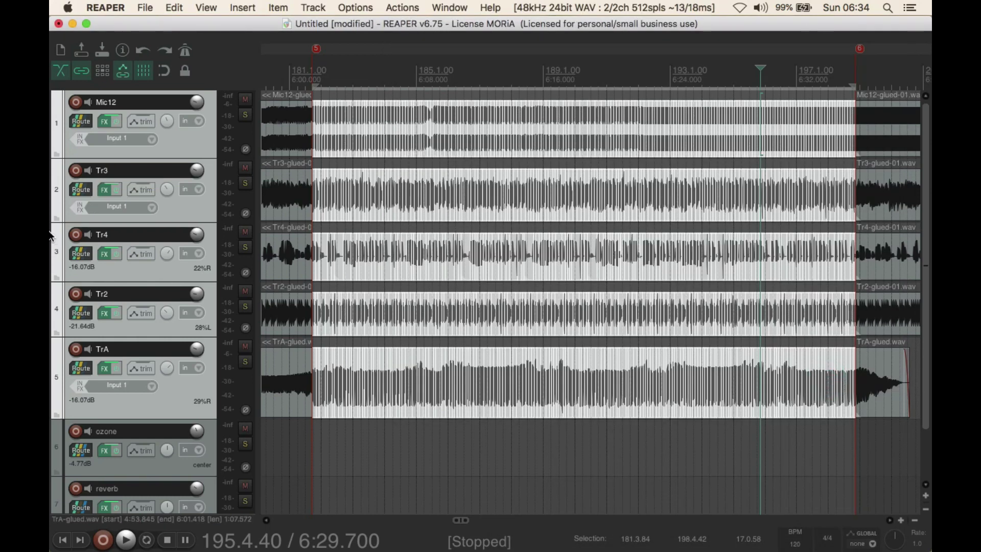
mouse_move(61, 97)
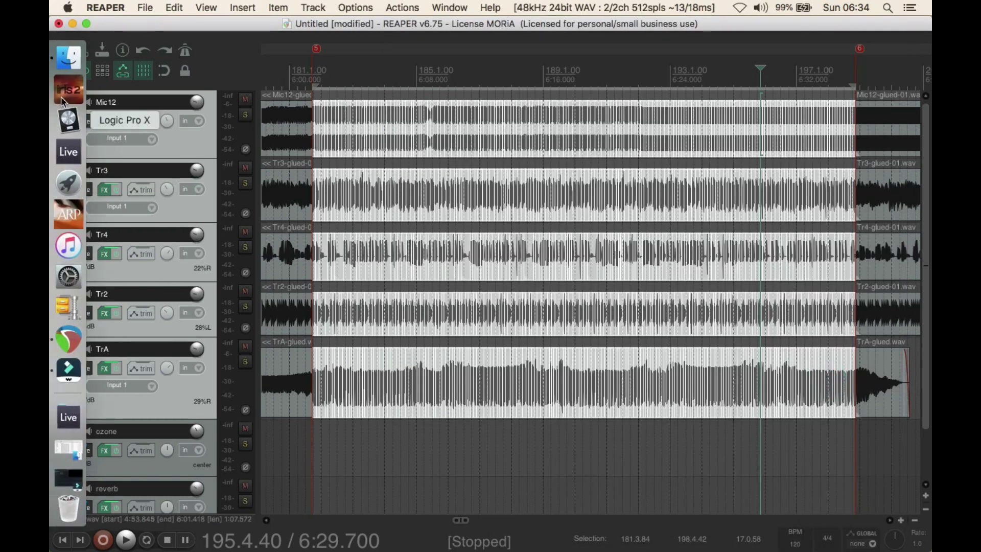
left_click(65, 60)
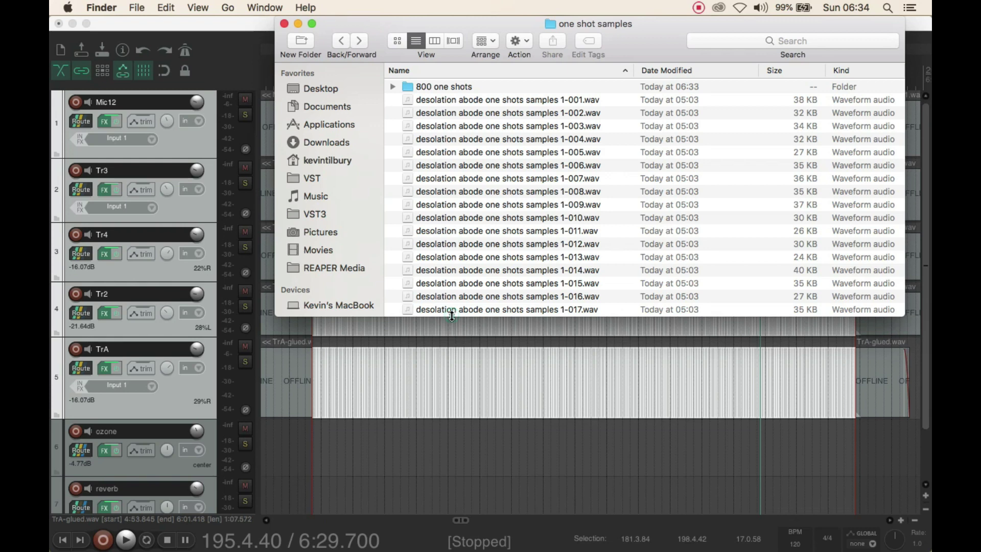
left_click_drag(452, 315, 460, 534)
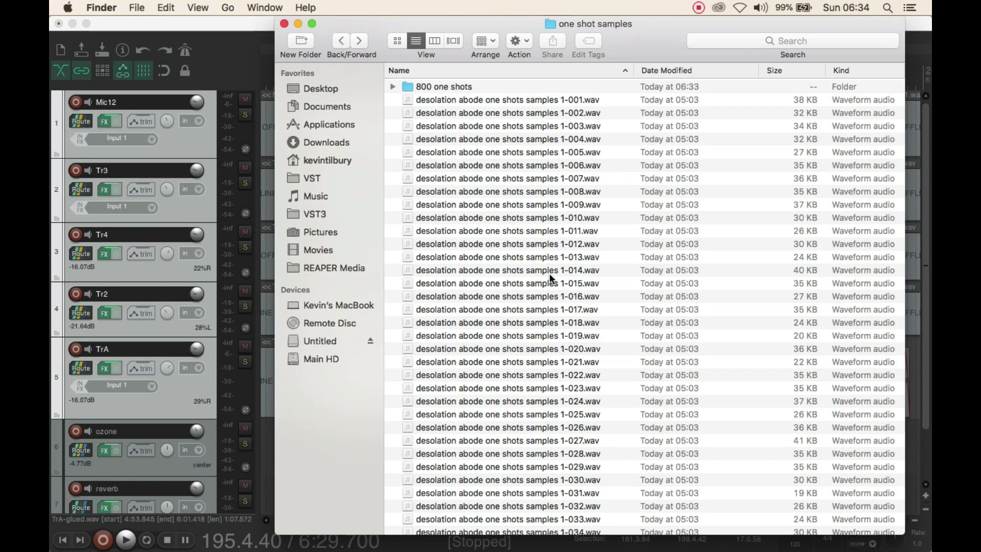
Open '800 one shots', sort its files by size both ways, then return to 'one shot samples'.
double_click(417, 86)
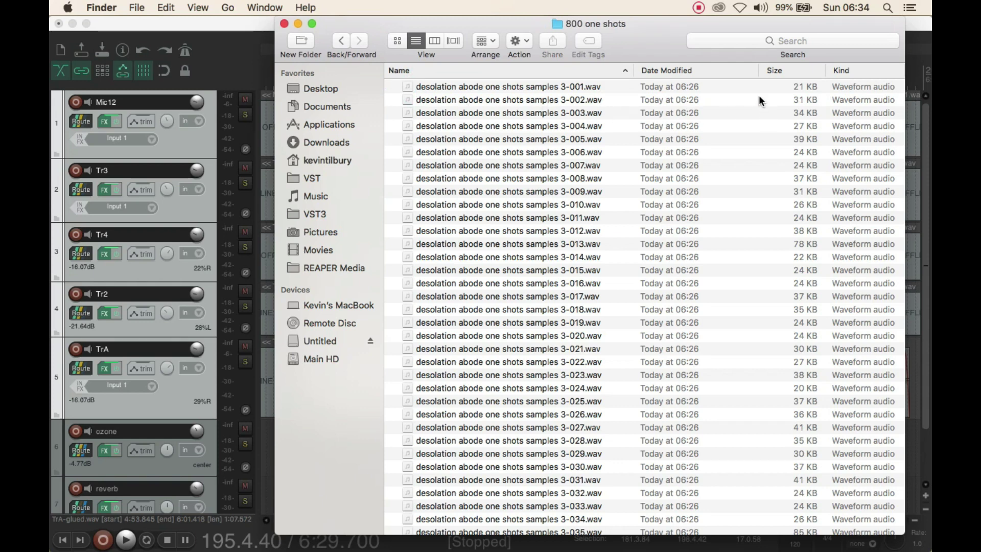
left_click(772, 70)
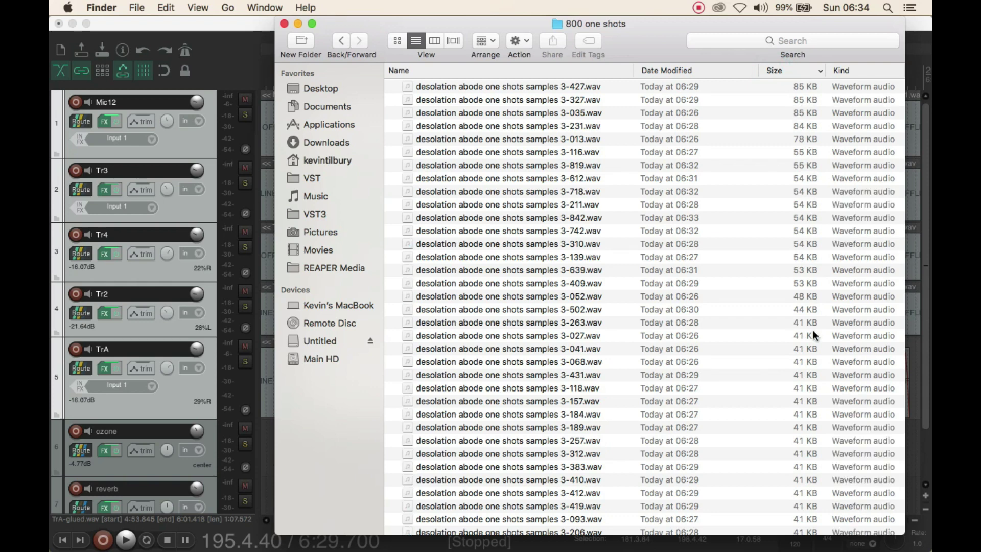
left_click(772, 71)
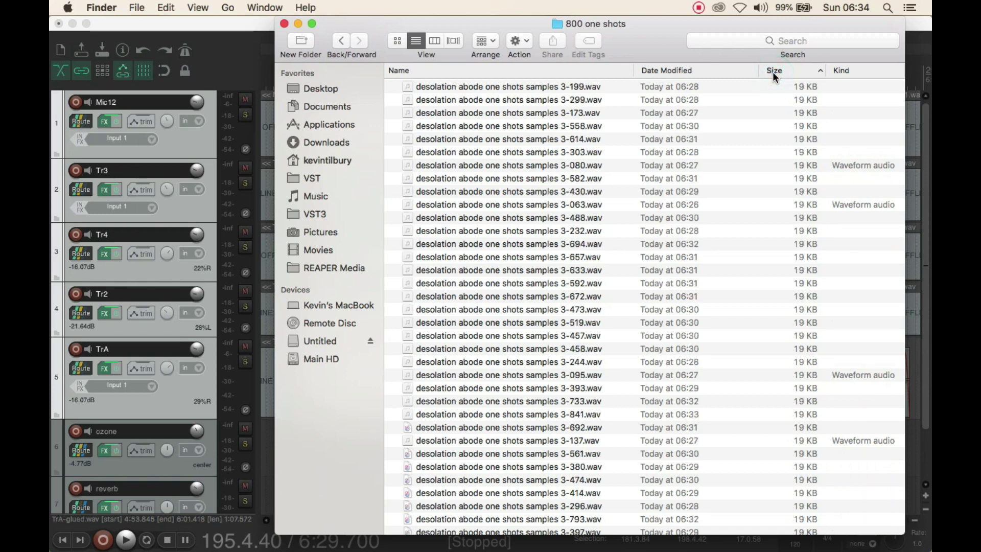
left_click(340, 41)
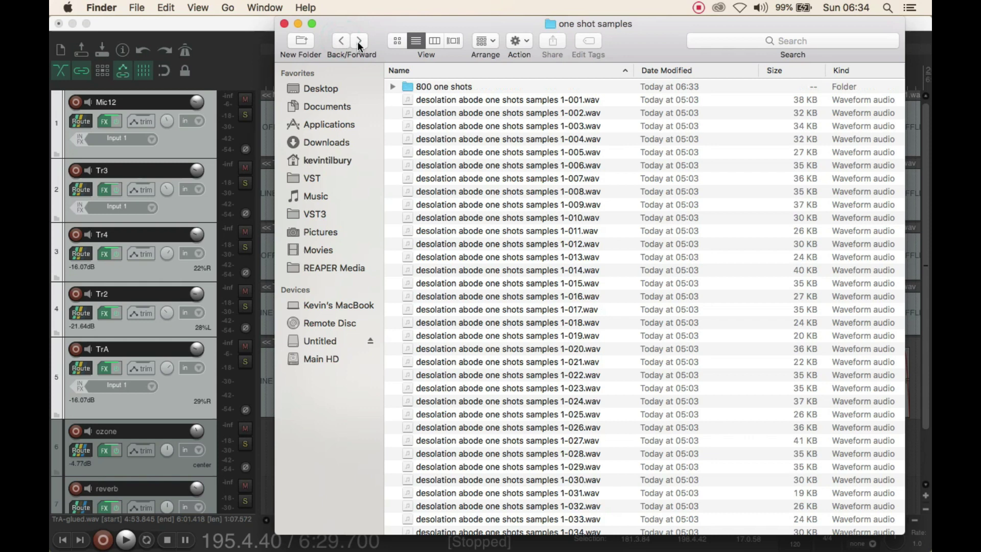
Sort the parent folder's older samples by size and scroll through them.
left_click(772, 69)
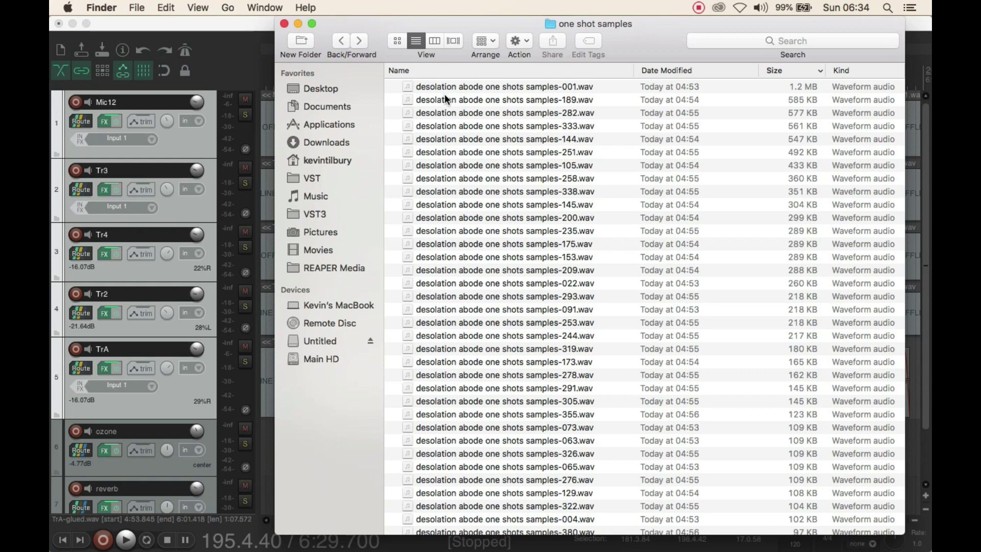
scroll(462, 98, "down", 20)
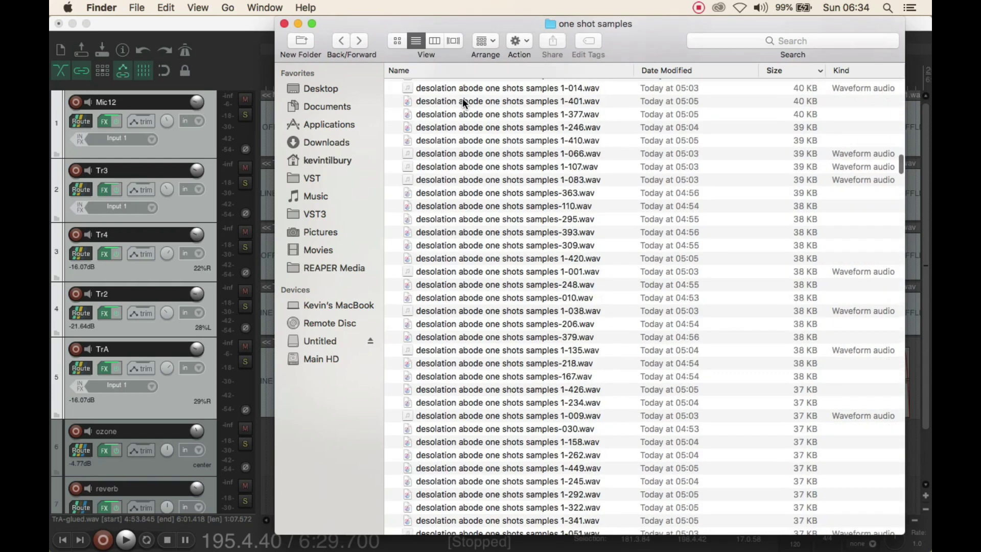
scroll(462, 98, "down", 15)
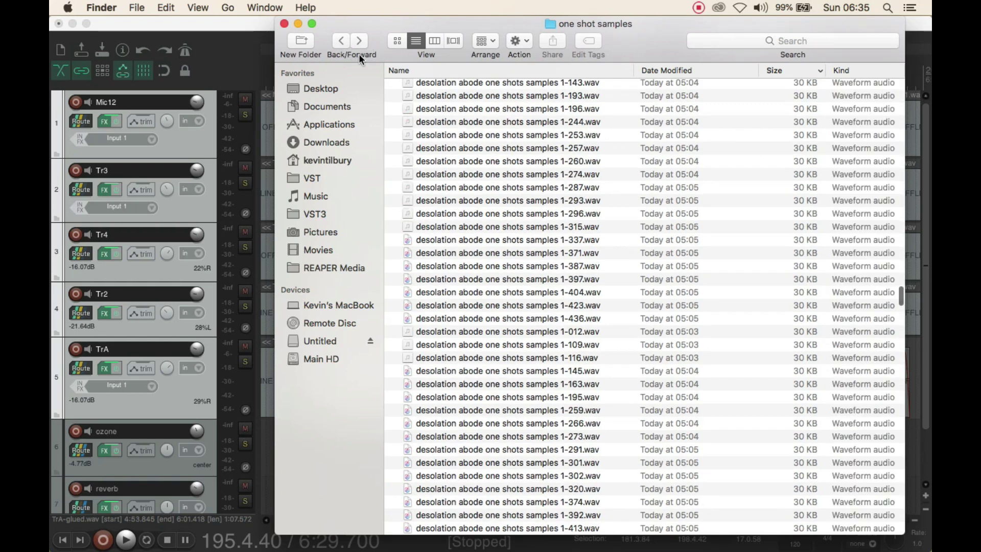
scroll(532, 237, "down", 10)
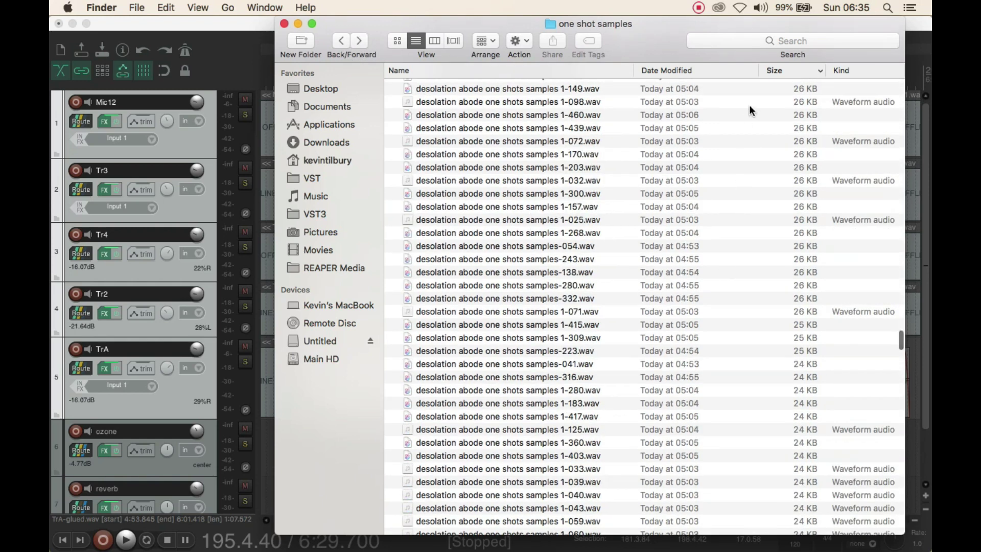
Reverse the size sort to smallest first and open the '800 one shots' folder.
left_click(776, 69)
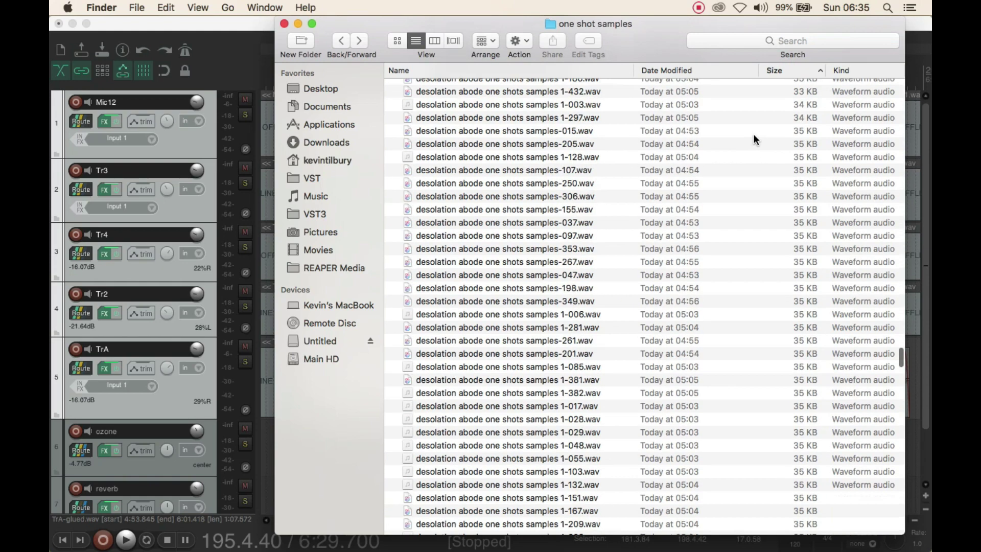
scroll(754, 134, "up", 15)
scroll(753, 134, "up", 5)
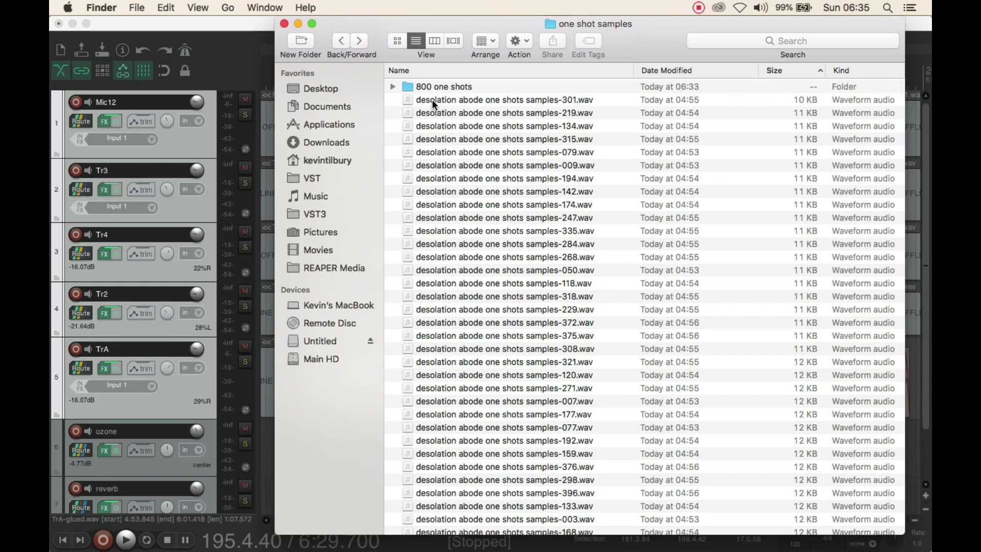
double_click(406, 88)
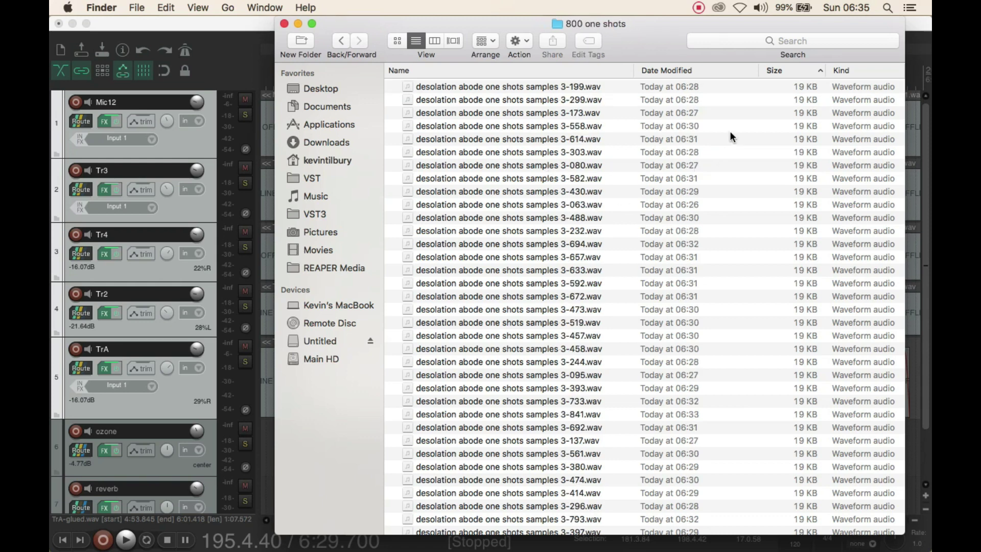
left_click(567, 86)
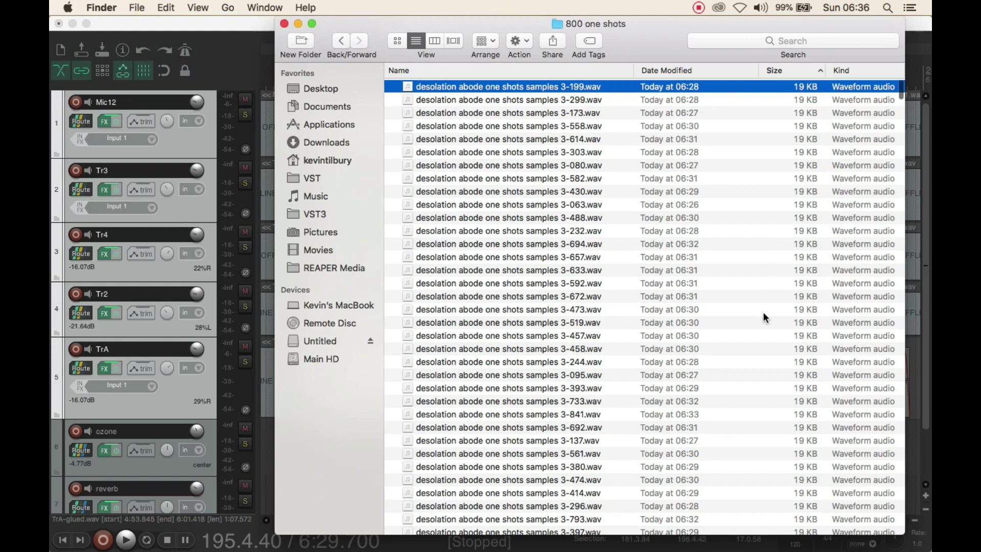
scroll(762, 311, "down", 15)
scroll(765, 276, "down", 10)
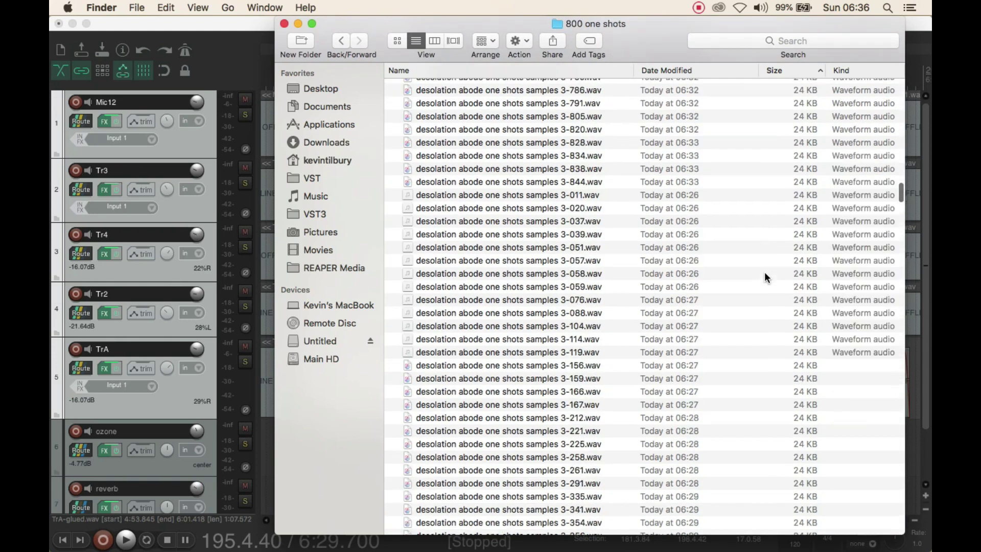
scroll(764, 276, "down", 2)
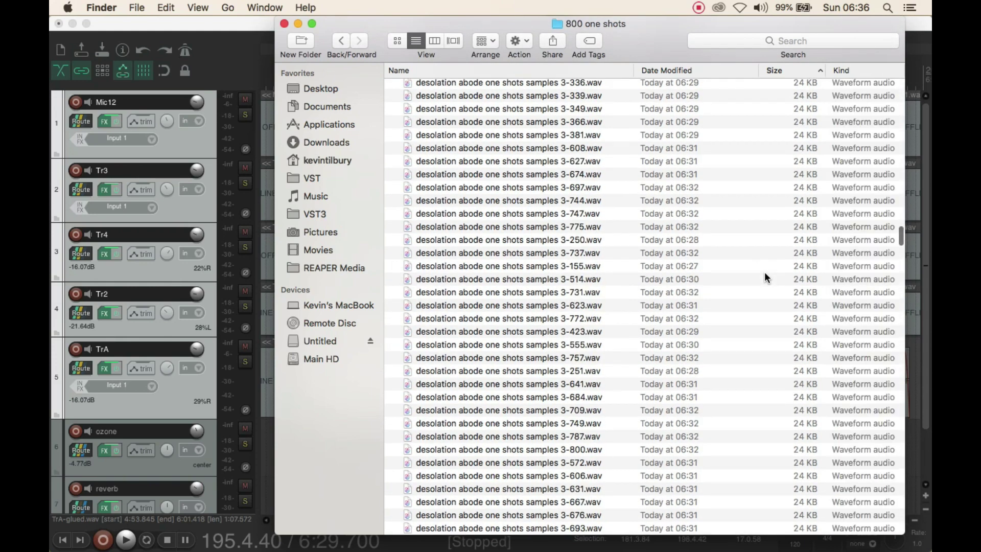